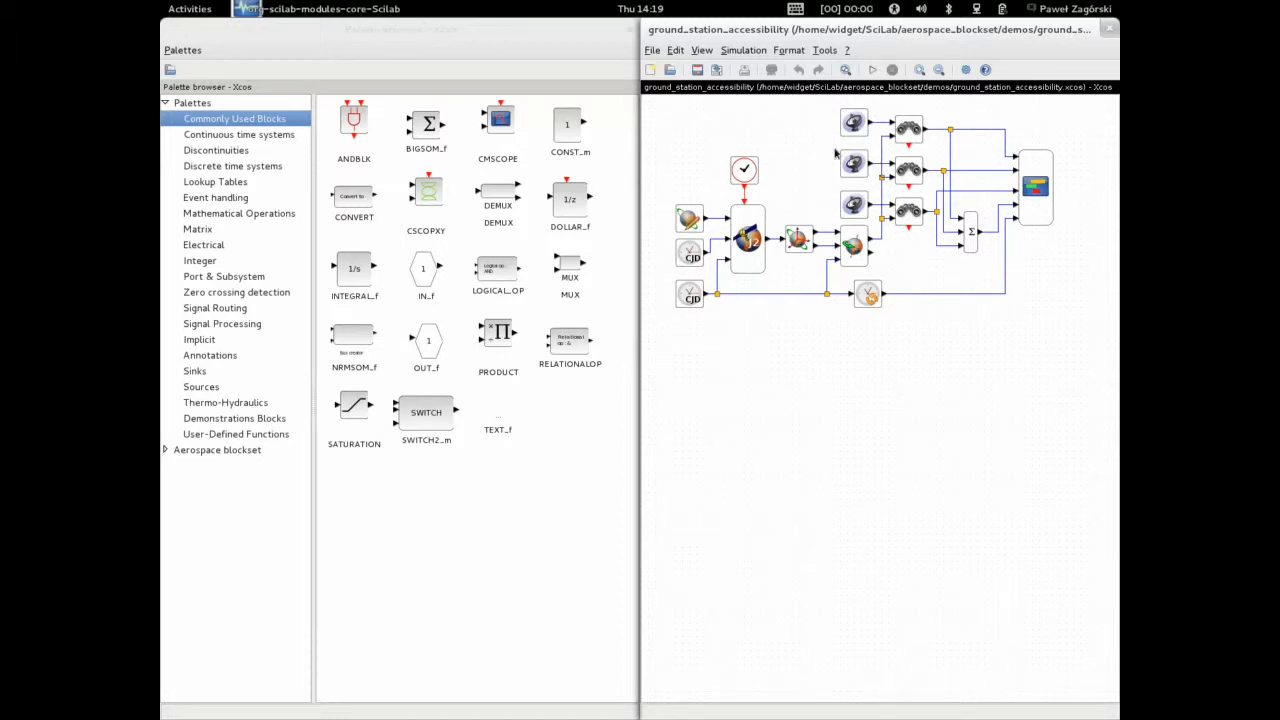
# Open the simulation setup and set the final integration time to 240
pyautogui.click(742, 51)
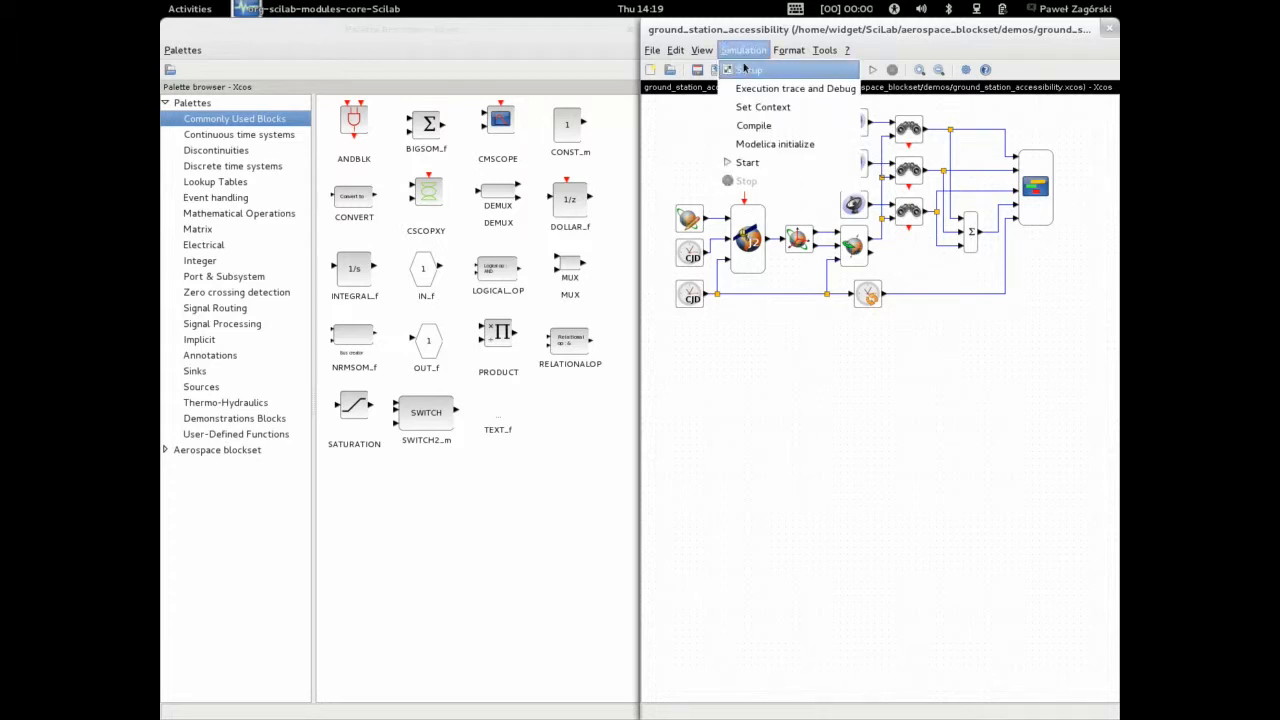
pyautogui.click(745, 71)
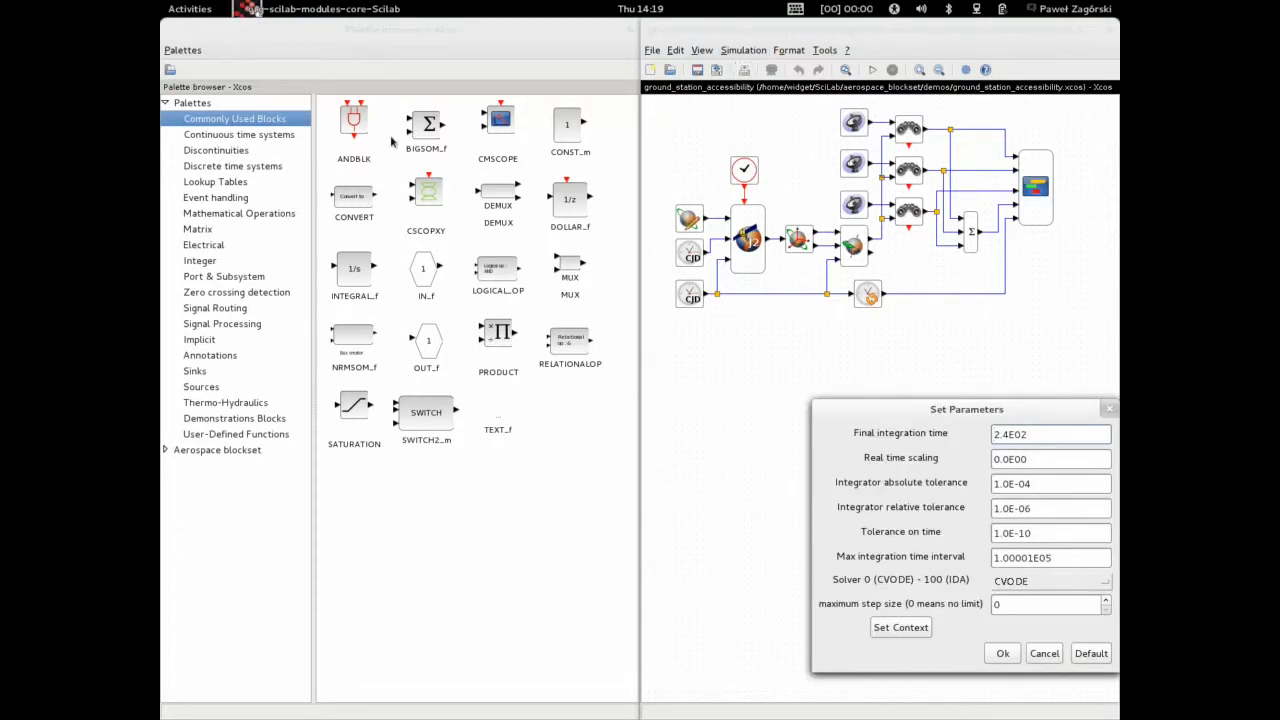
pyautogui.moveTo(955, 402); pyautogui.dragTo(818, 350)
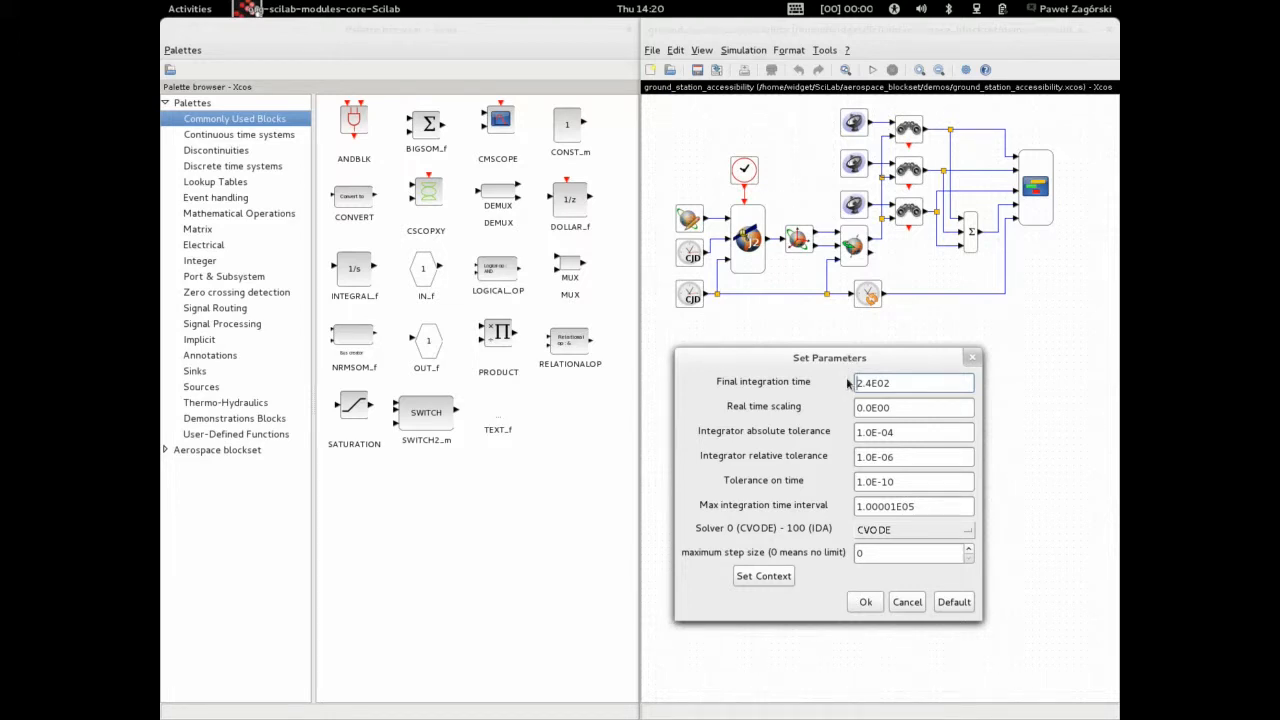
pyautogui.moveTo(907, 384); pyautogui.dragTo(856, 383)
pyautogui.write('240')
pyautogui.doubleClick(883, 384)
pyautogui.click(869, 601)
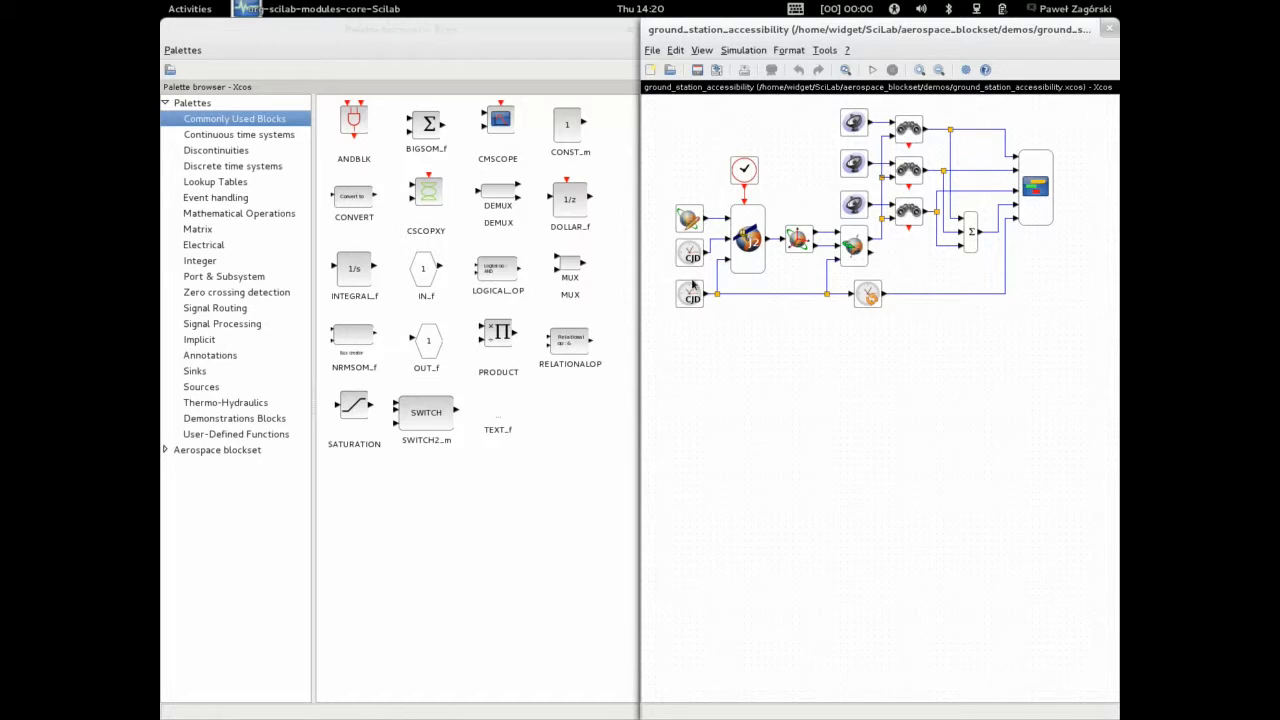
# Open the event clock block's period and initialisation time settings and close them with OK
pyautogui.moveTo(693, 287)
pyautogui.doubleClick(743, 170)
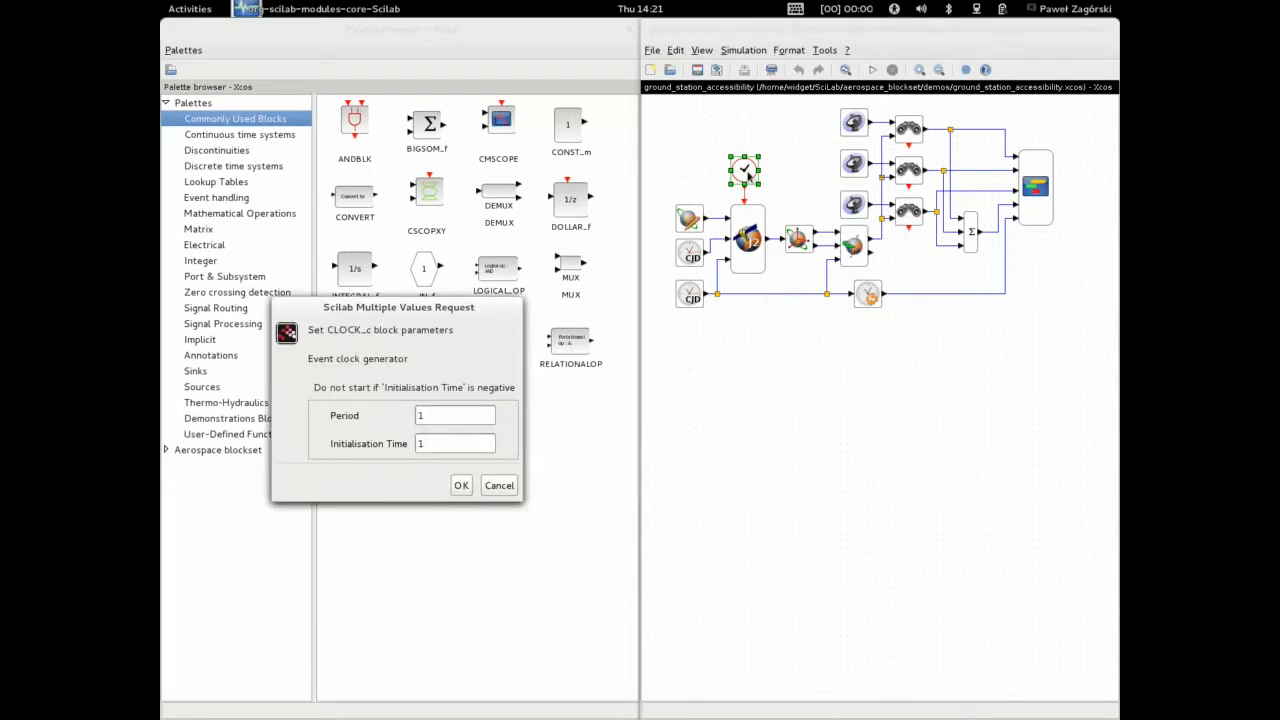
pyautogui.moveTo(451, 307); pyautogui.dragTo(903, 320)
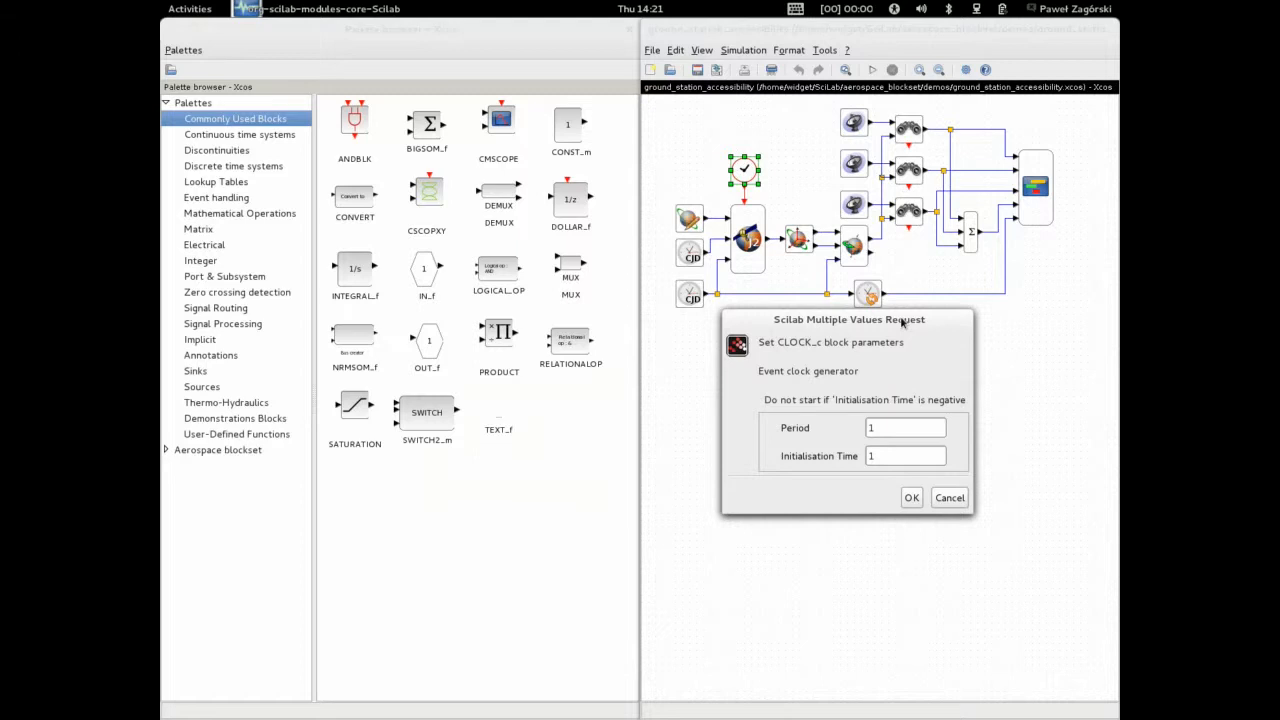
pyautogui.doubleClick(876, 436)
pyautogui.press('Tab')
pyautogui.click(911, 498)
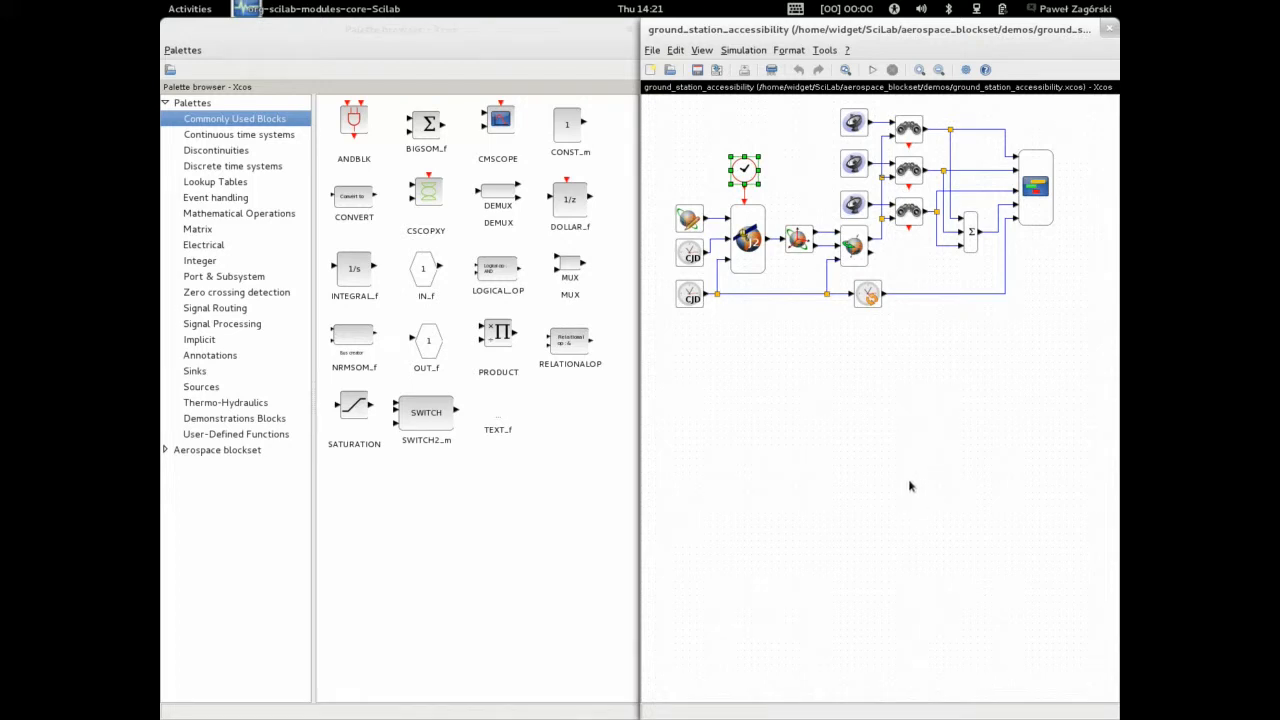
# Select the secular J2 orbit propagator block in the diagram
pyautogui.click(842, 482)
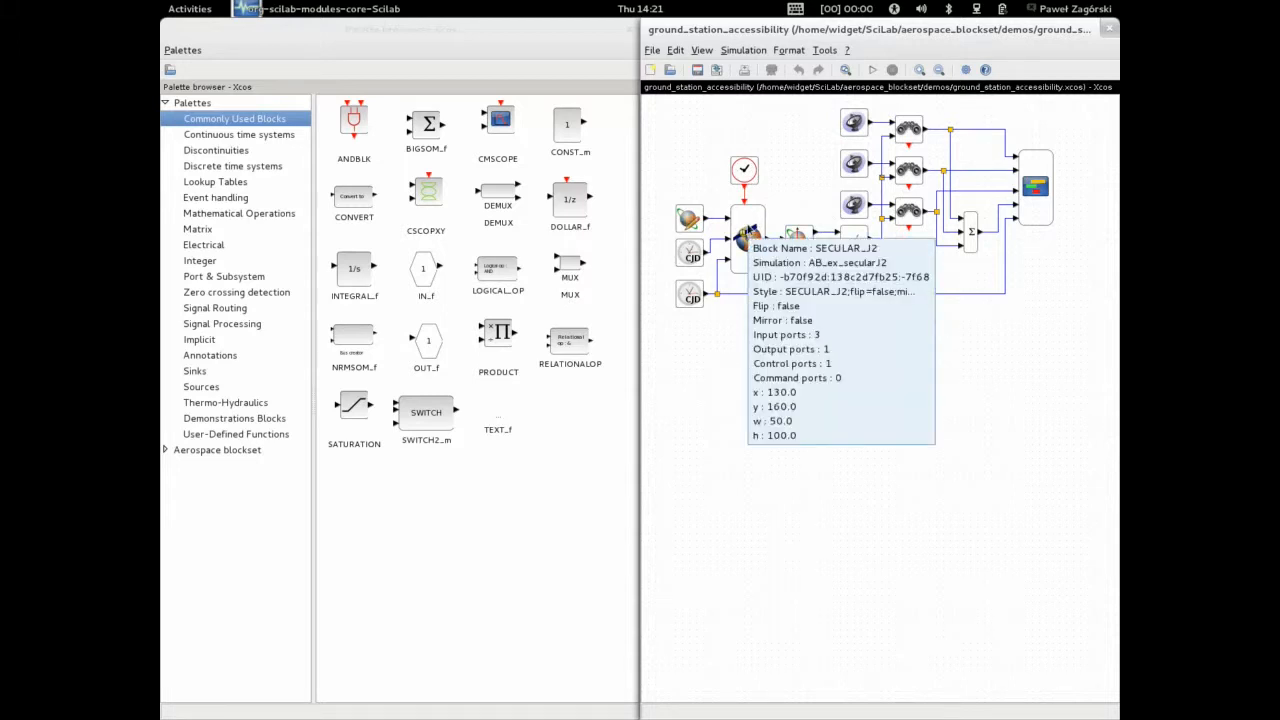
pyautogui.click(748, 233)
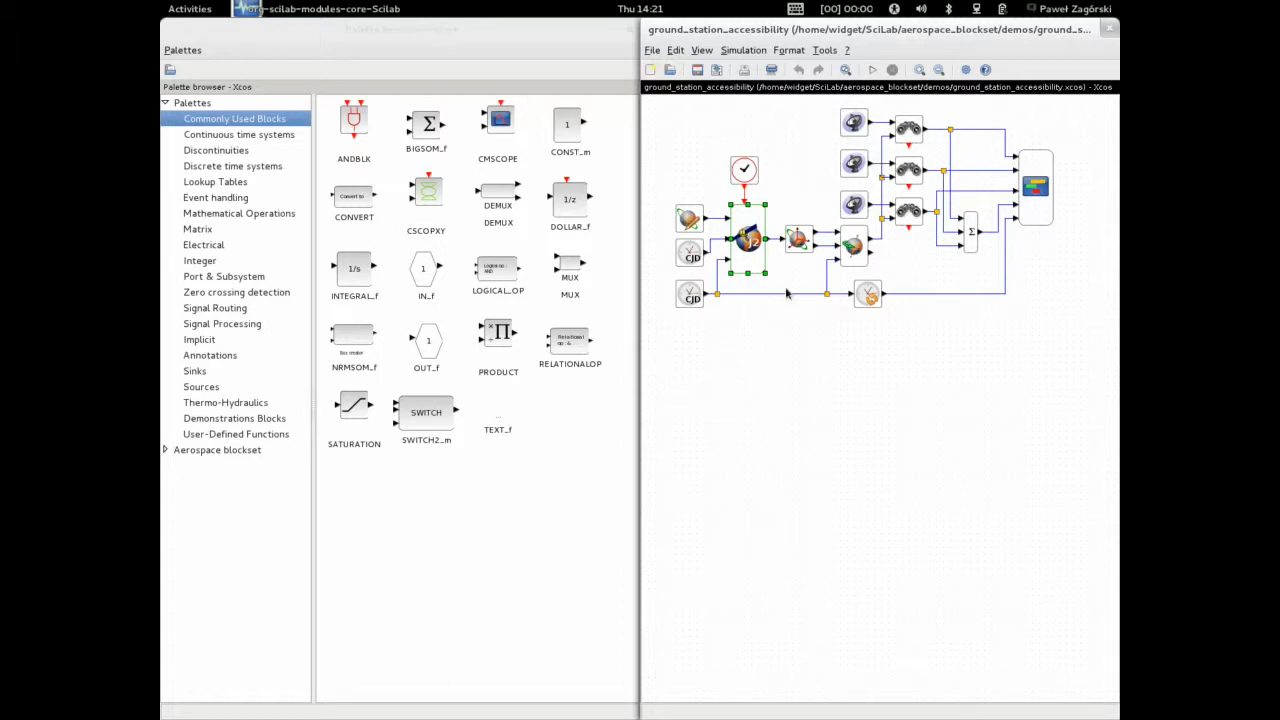
pyautogui.click(791, 172)
# Open the Keplerian input block's orbital parameters, scroll through them, and cancel
pyautogui.moveTo(690, 220)
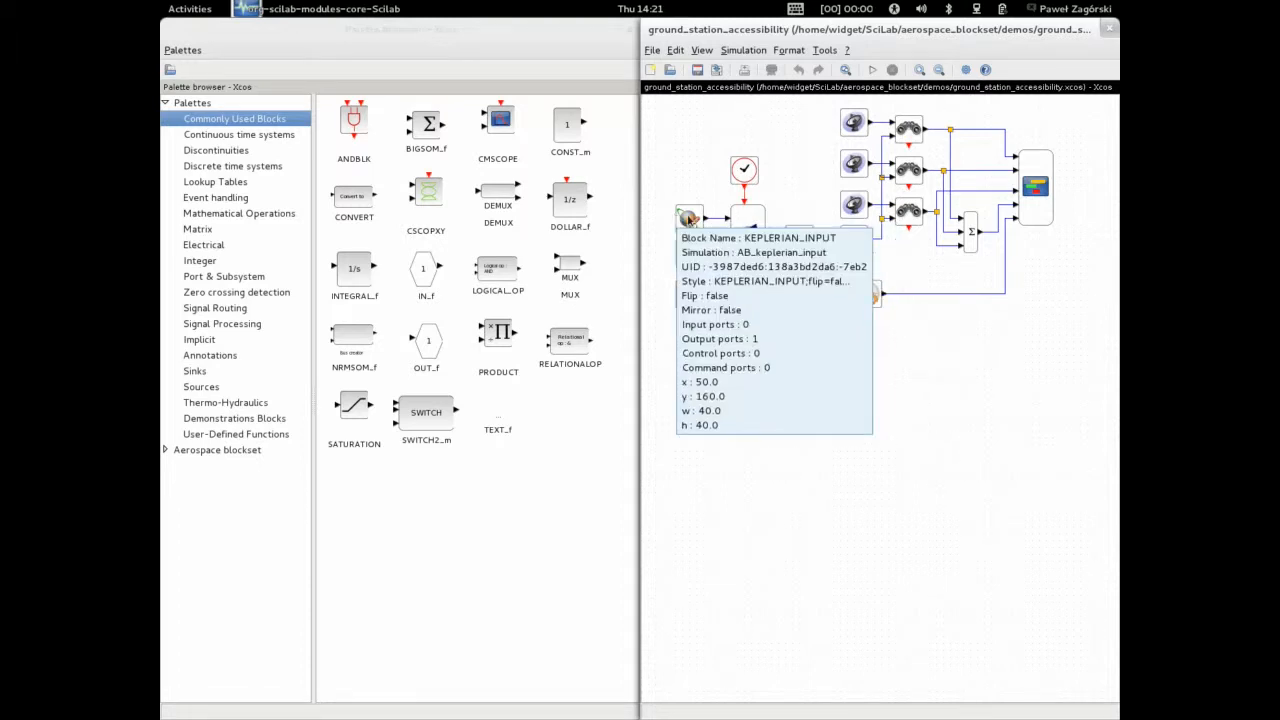
pyautogui.click(690, 220)
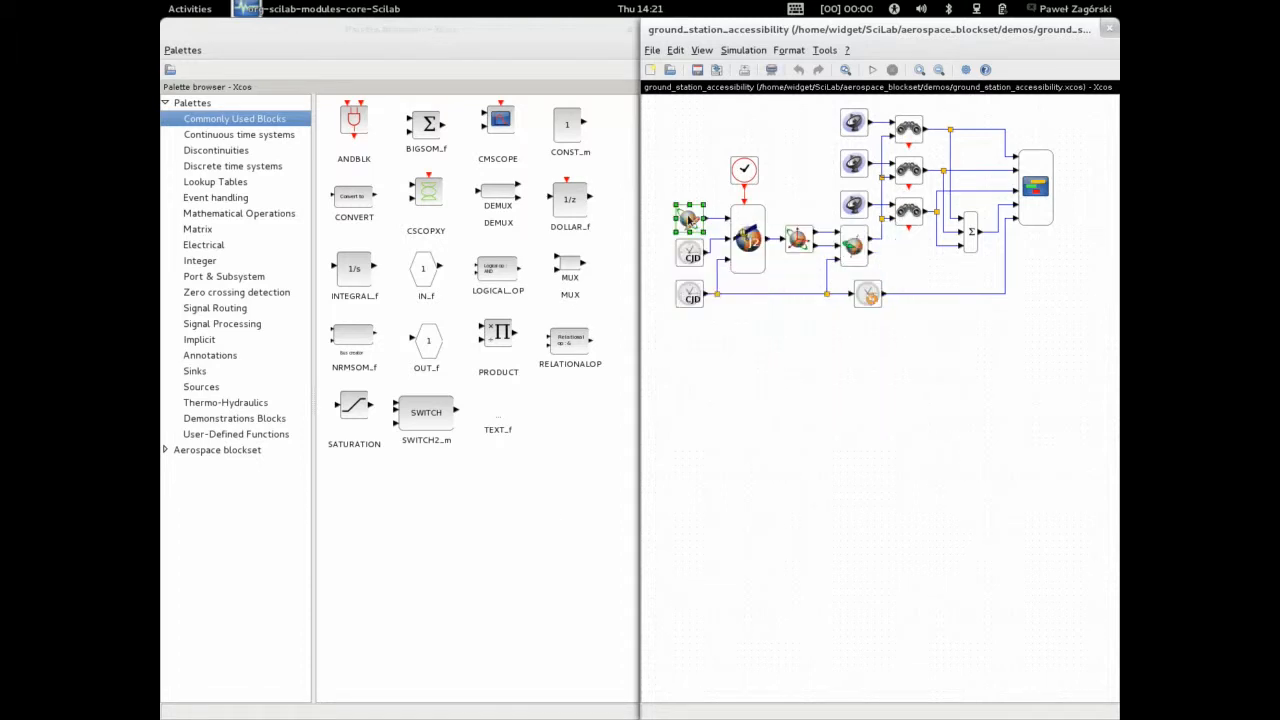
pyautogui.doubleClick(690, 220)
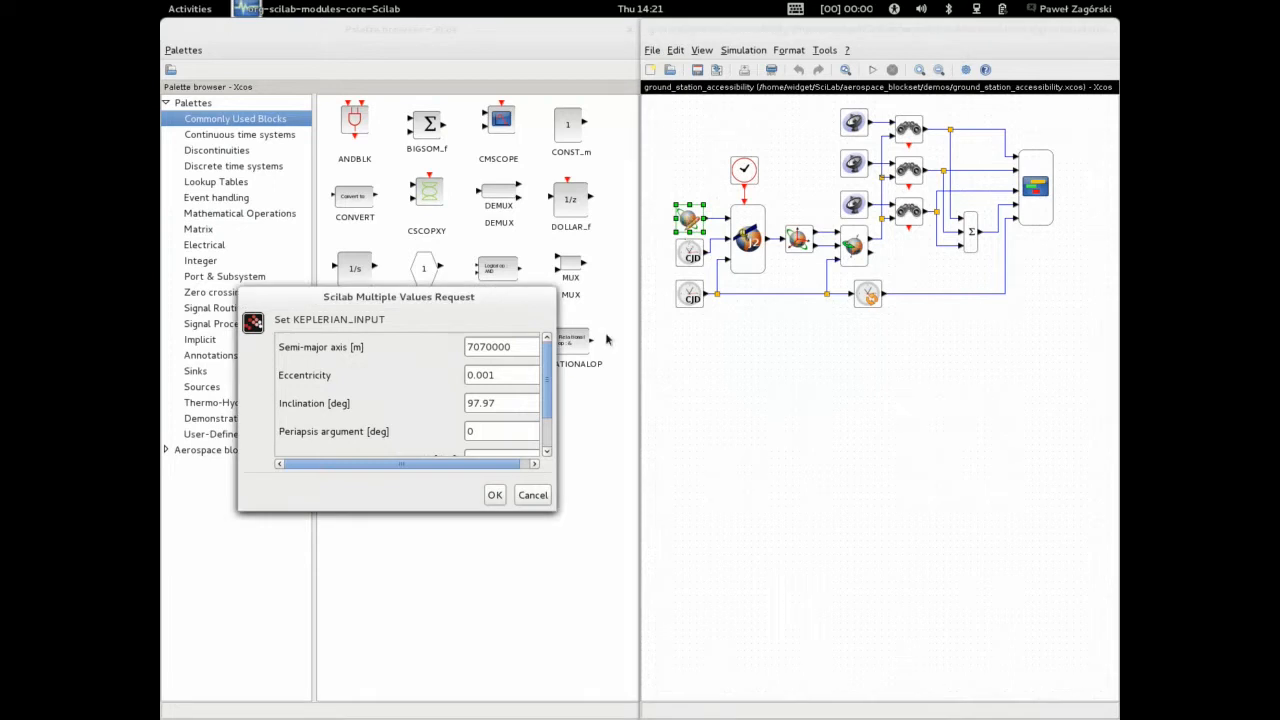
pyautogui.moveTo(548, 360)
pyautogui.mouseDown()
pyautogui.moveTo(543, 401)
pyautogui.moveTo(549, 344)
pyautogui.mouseUp()
pyautogui.click(536, 500)
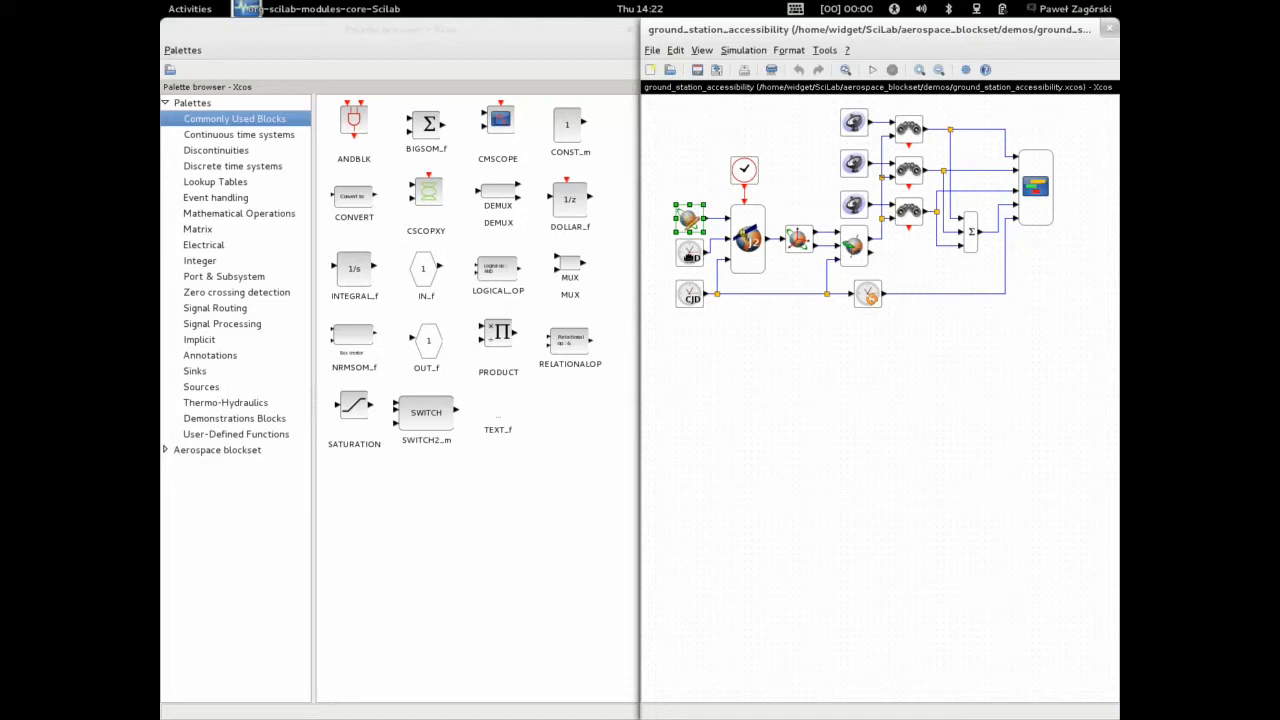
# Review the upper CJD time block's multiplier and start date and time fields, then close with OK
pyautogui.click(689, 254)
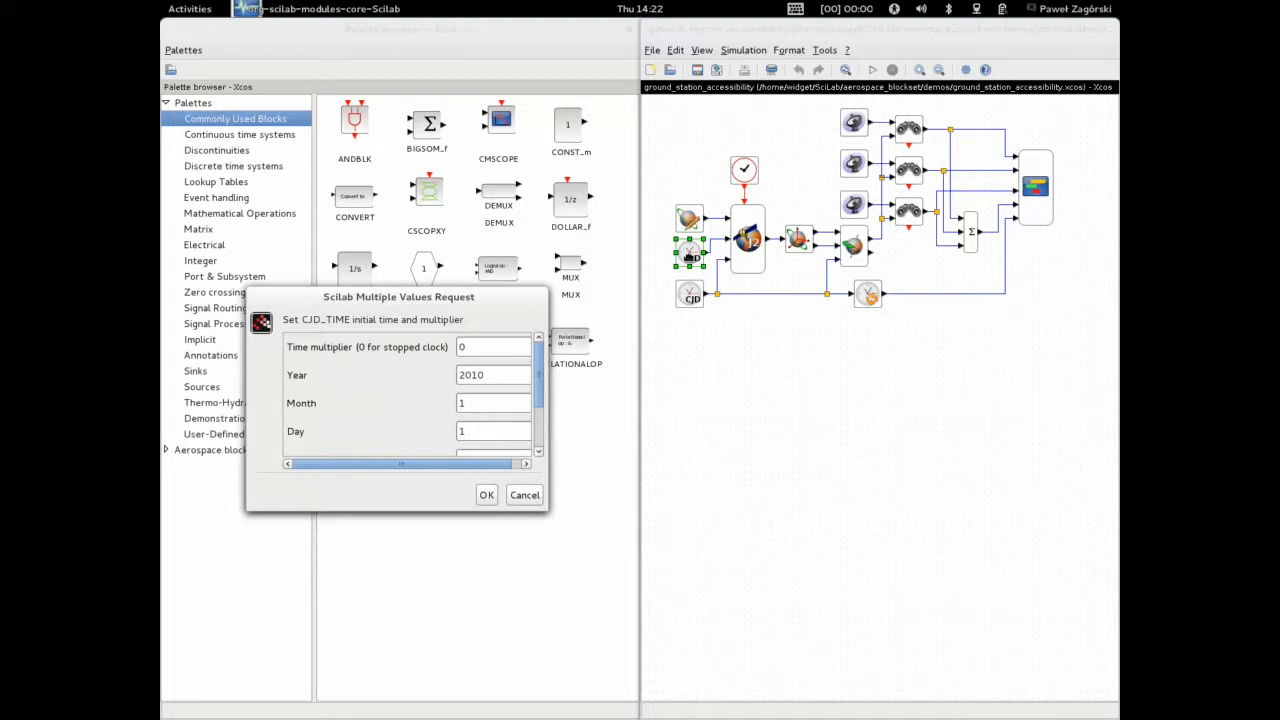
pyautogui.scroll(-1, 537, 400)
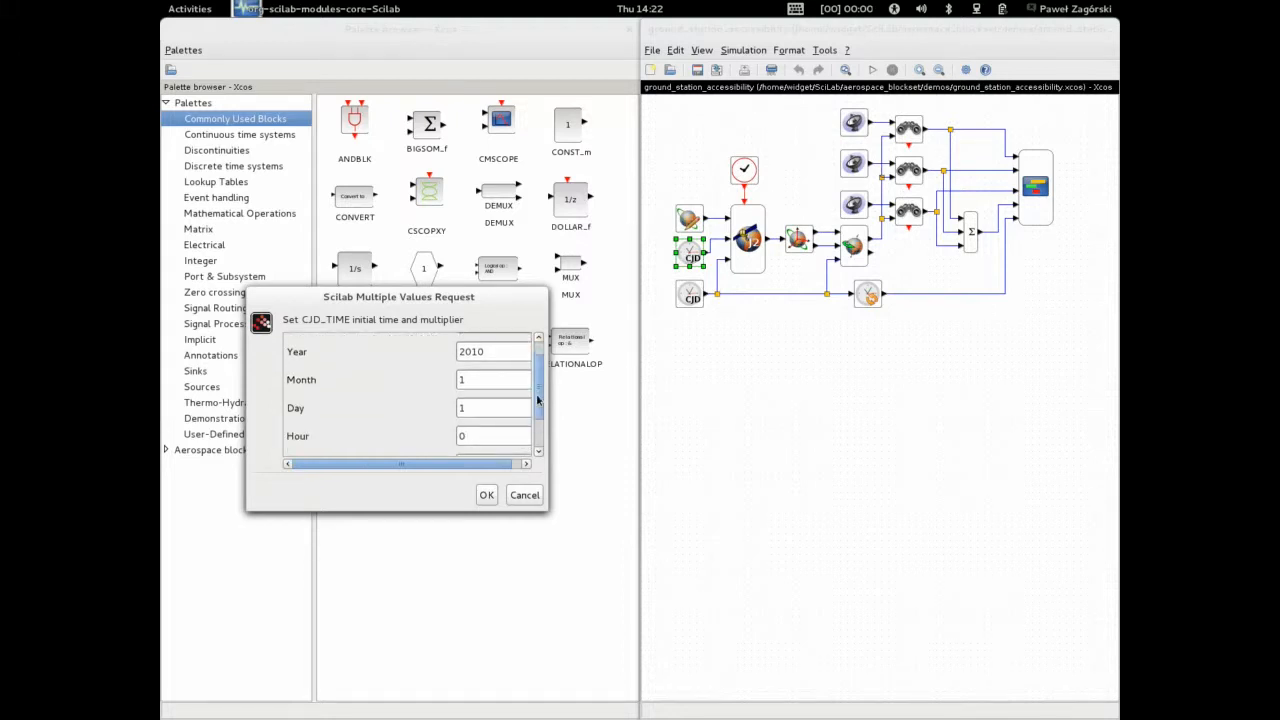
pyautogui.moveTo(537, 400); pyautogui.dragTo(537, 424)
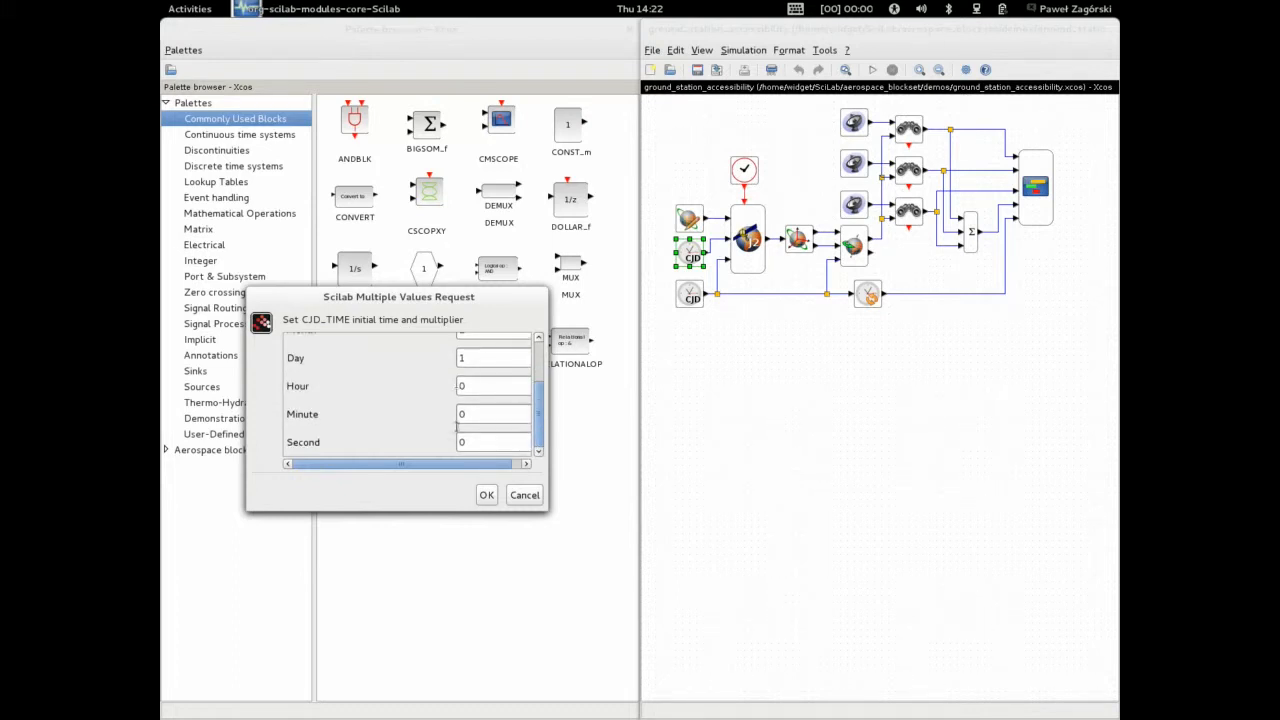
pyautogui.moveTo(539, 422); pyautogui.dragTo(541, 348)
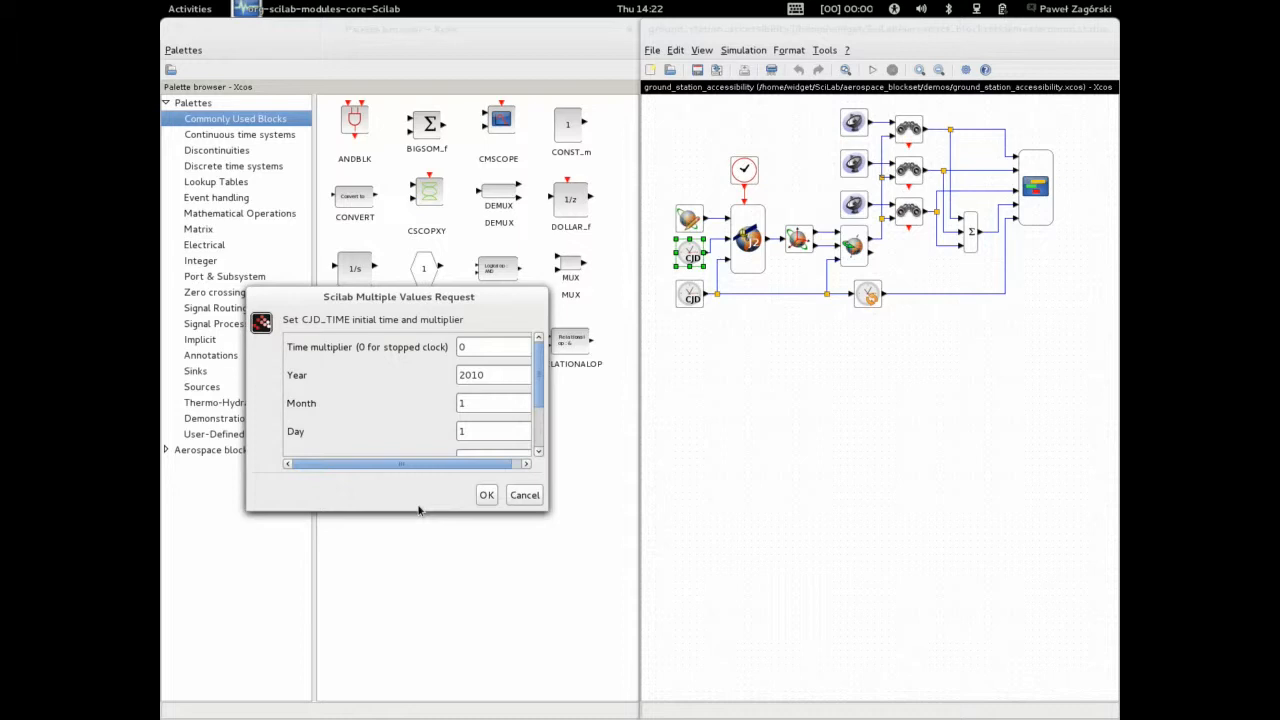
pyautogui.moveTo(540, 377); pyautogui.dragTo(541, 348)
pyautogui.doubleClick(479, 347)
pyautogui.click(487, 496)
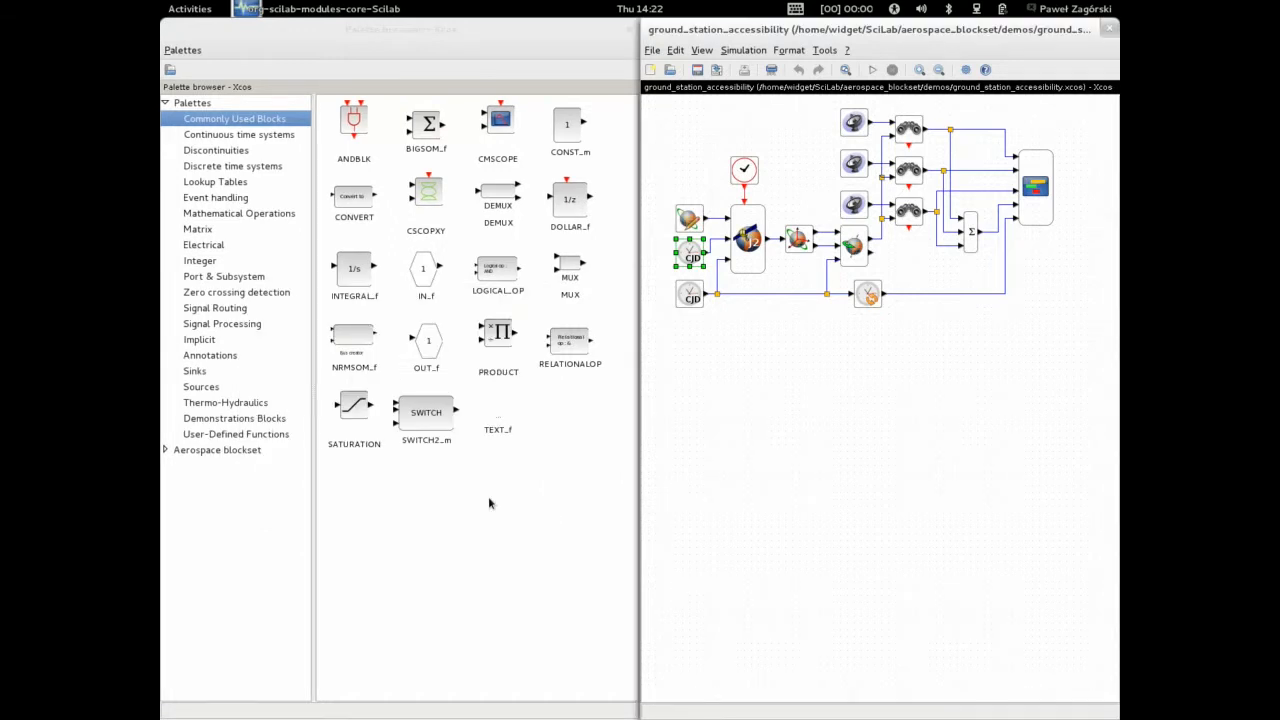
# Review the lower CJD time block's time multiplier and start hour fields, then close with OK
pyautogui.click(689, 292)
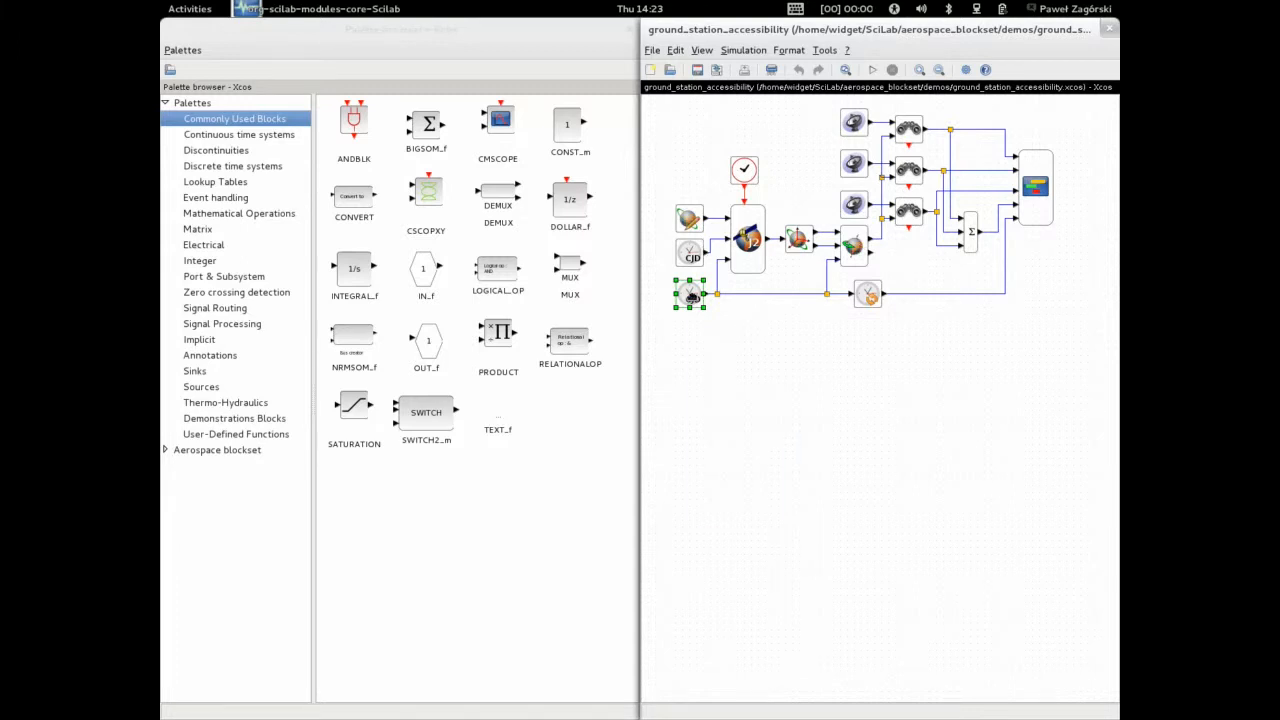
pyautogui.doubleClick(690, 295)
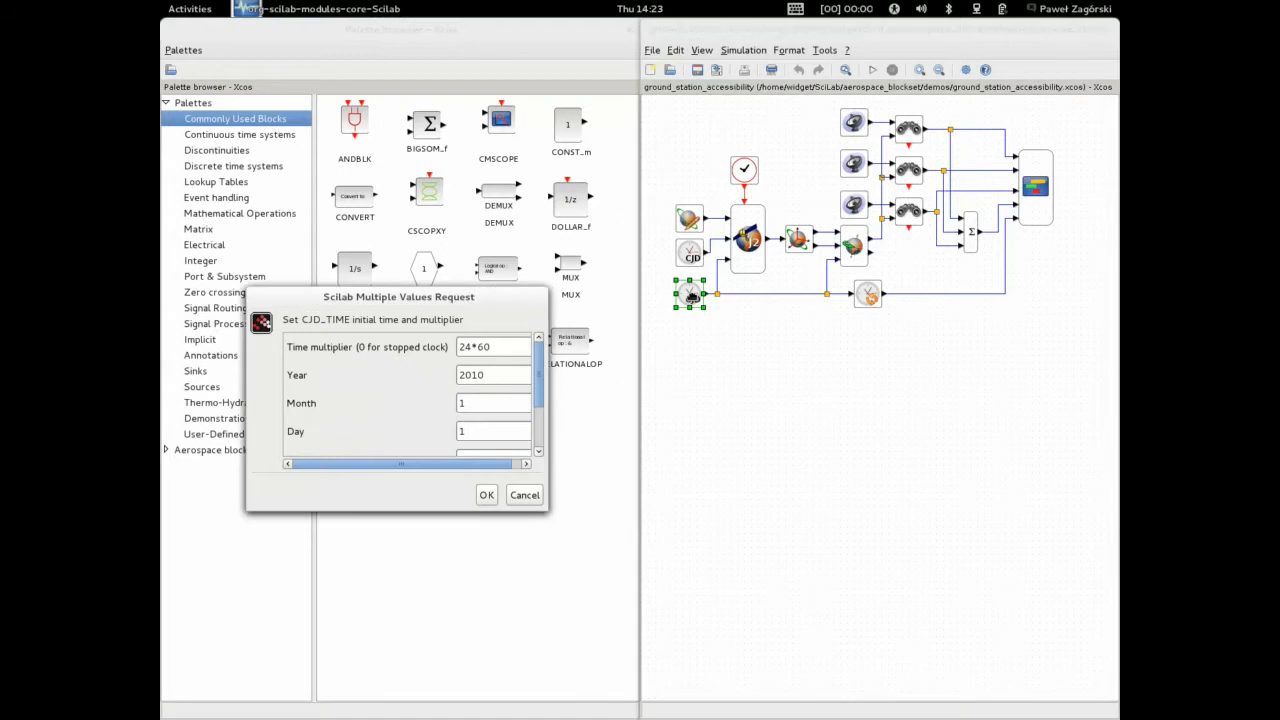
pyautogui.moveTo(538, 371); pyautogui.dragTo(539, 381)
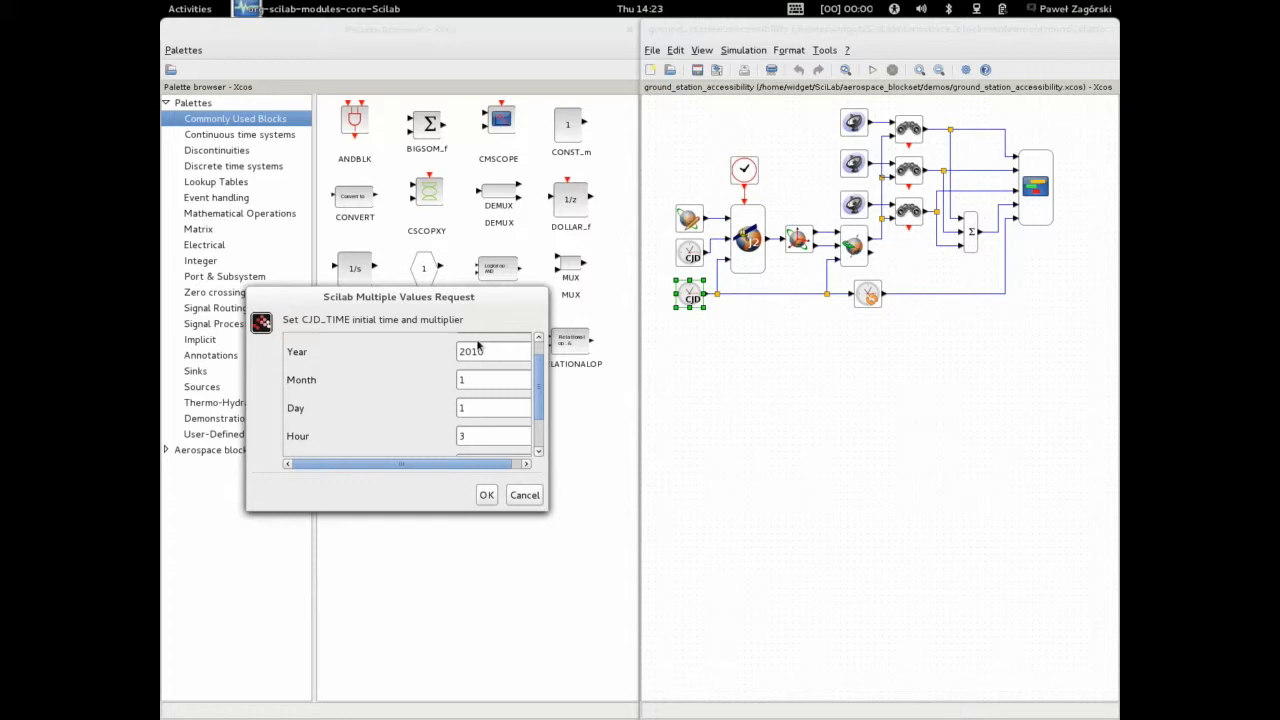
pyautogui.doubleClick(468, 434)
pyautogui.scroll(1, 545, 392)
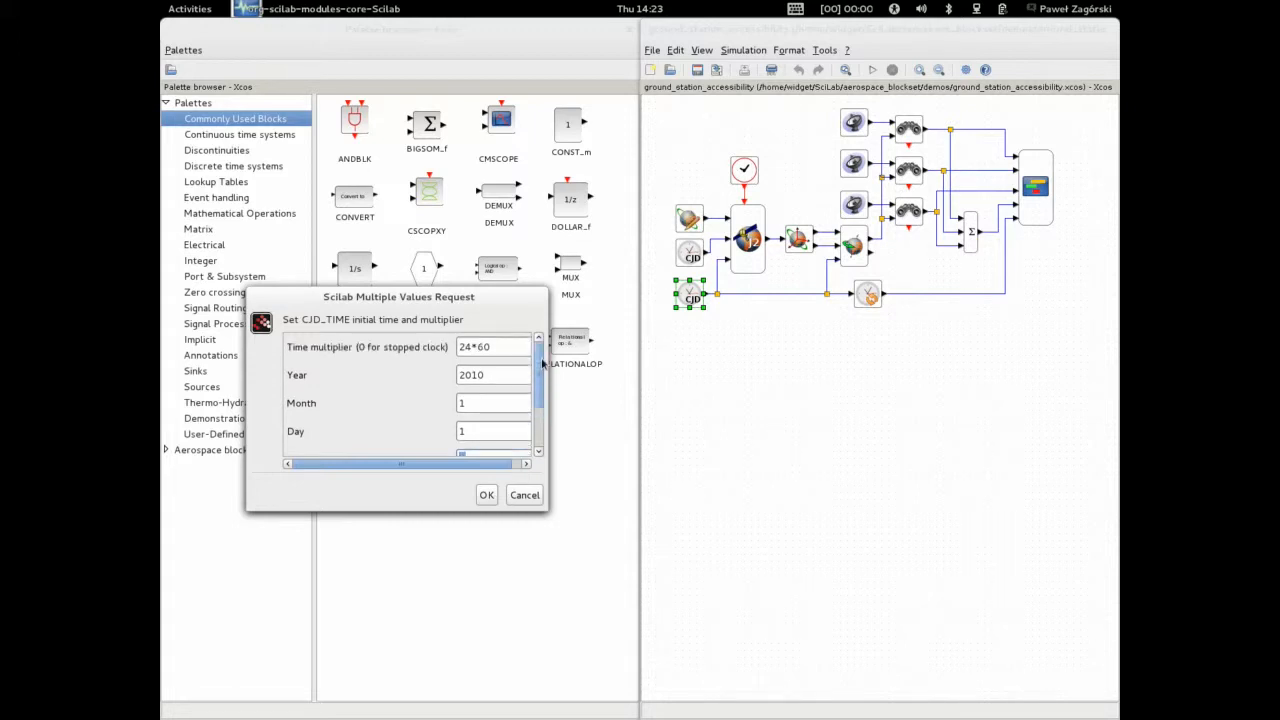
pyautogui.click(490, 346)
pyautogui.moveTo(490, 346); pyautogui.dragTo(458, 346)
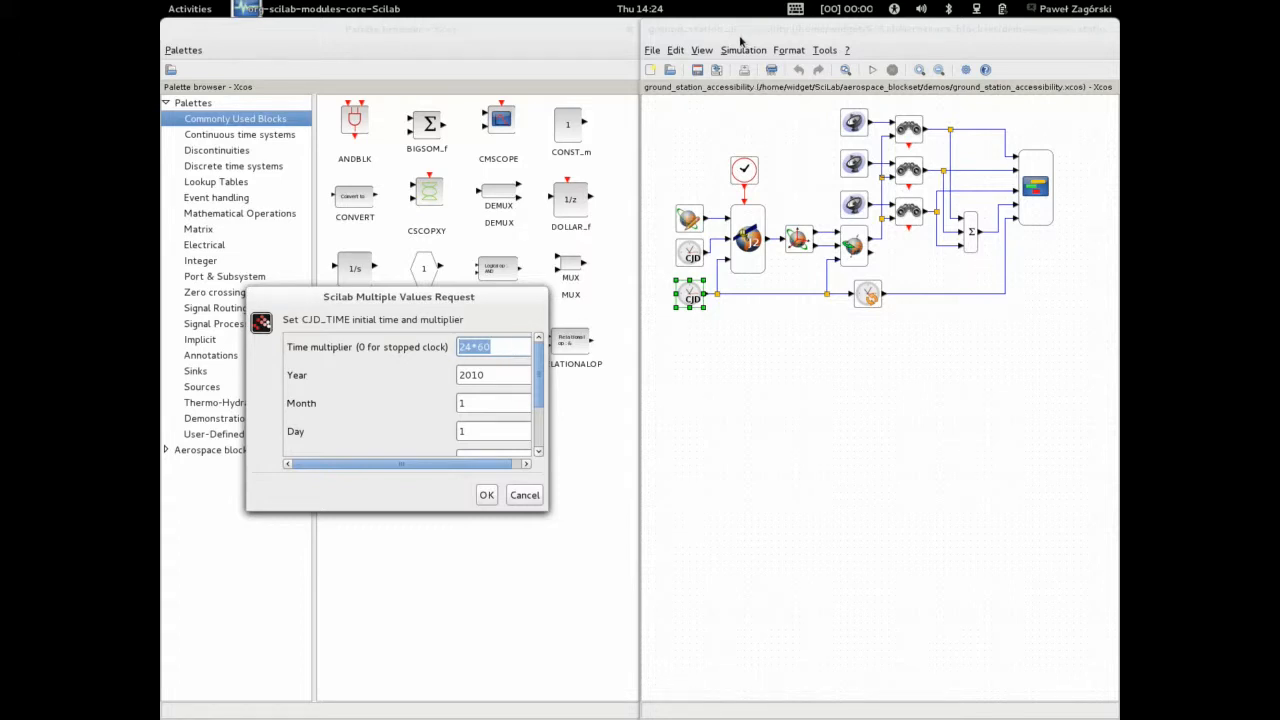
pyautogui.click(510, 346)
pyautogui.click(489, 496)
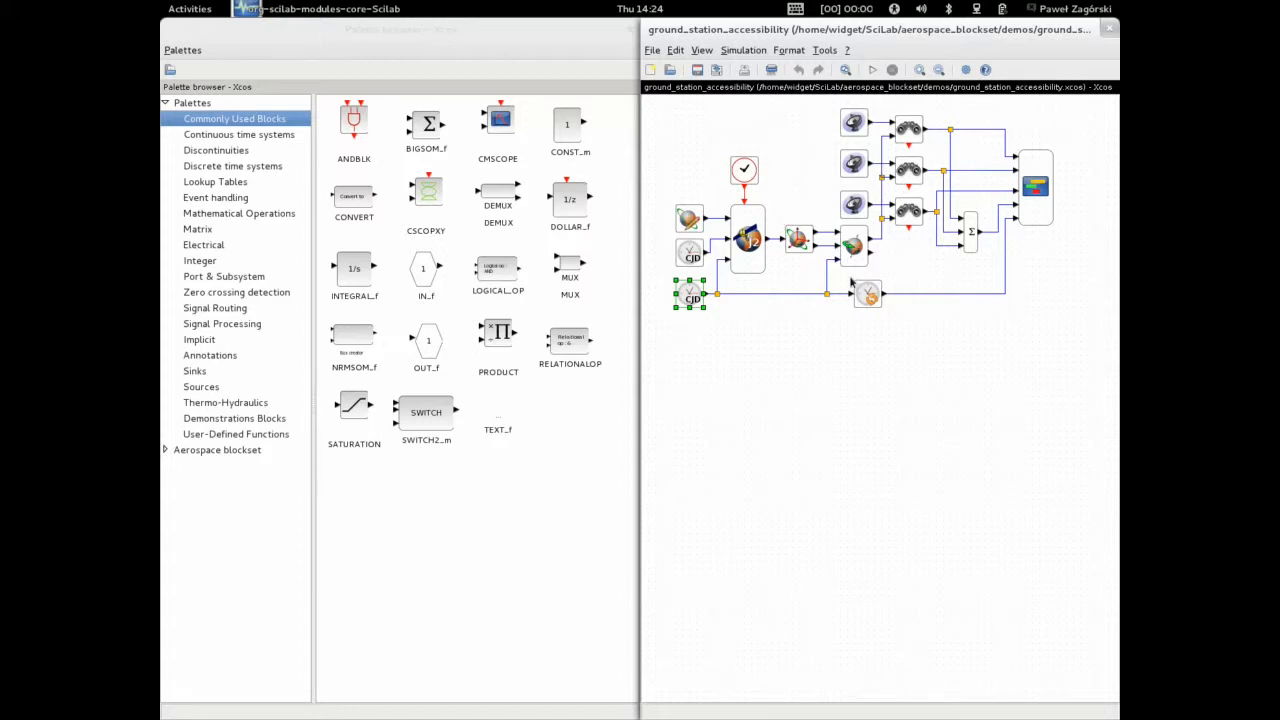
# Select the blocks along the propagation chain and open the first ground station block's parameters
pyautogui.click(797, 240)
pyautogui.click(908, 265)
pyautogui.click(847, 255)
pyautogui.click(897, 250)
pyautogui.click(856, 125)
pyautogui.doubleClick(856, 125)
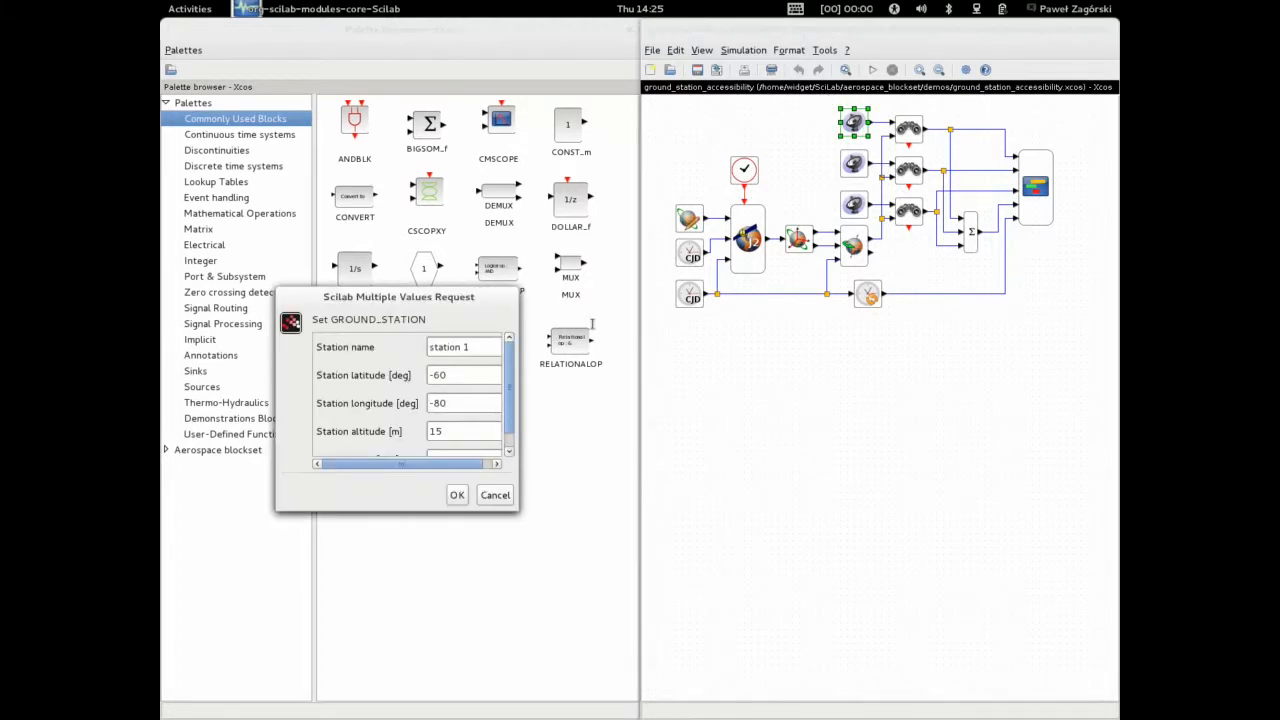
# Review the station's name, latitude, longitude, altitude and mask fields, then cancel the dialog
pyautogui.moveTo(470, 347); pyautogui.dragTo(418, 344)
pyautogui.moveTo(468, 378); pyautogui.dragTo(431, 375)
pyautogui.moveTo(454, 403); pyautogui.dragTo(427, 404)
pyautogui.click(508, 450)
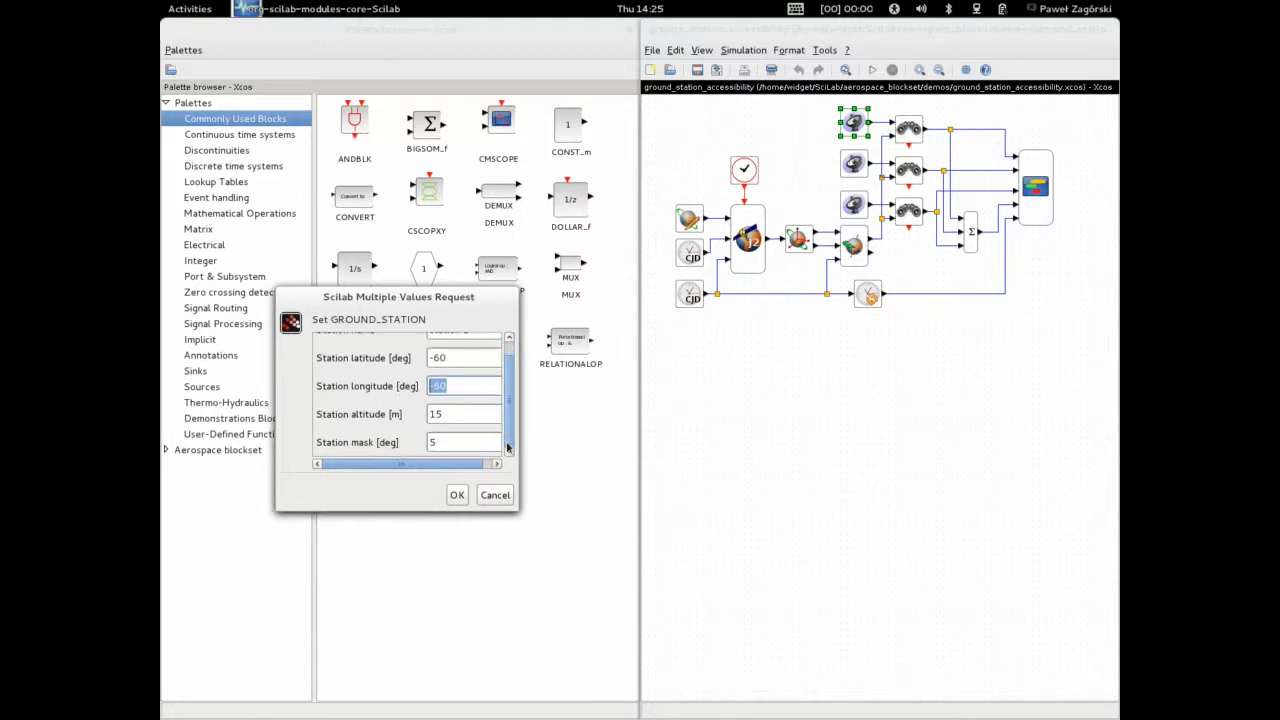
pyautogui.moveTo(452, 414); pyautogui.dragTo(422, 413)
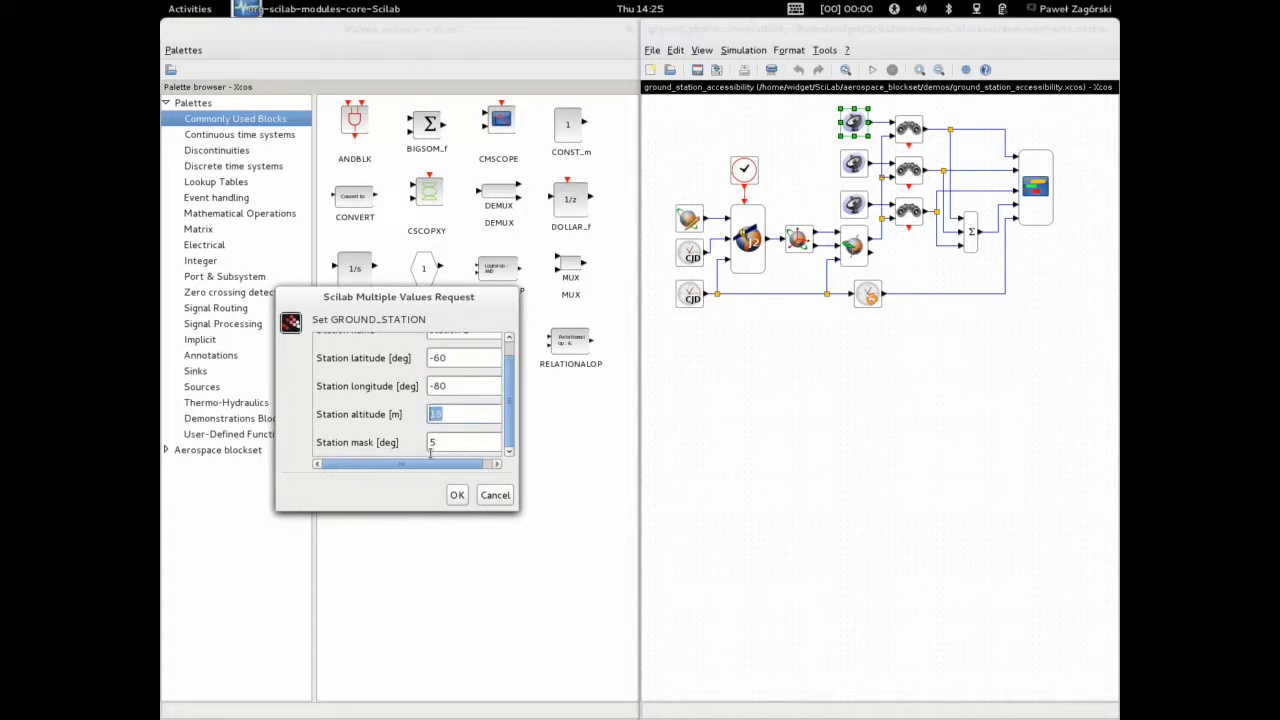
pyautogui.moveTo(442, 444); pyautogui.dragTo(397, 462)
pyautogui.click(441, 444)
pyautogui.doubleClick(437, 444)
pyautogui.click(496, 495)
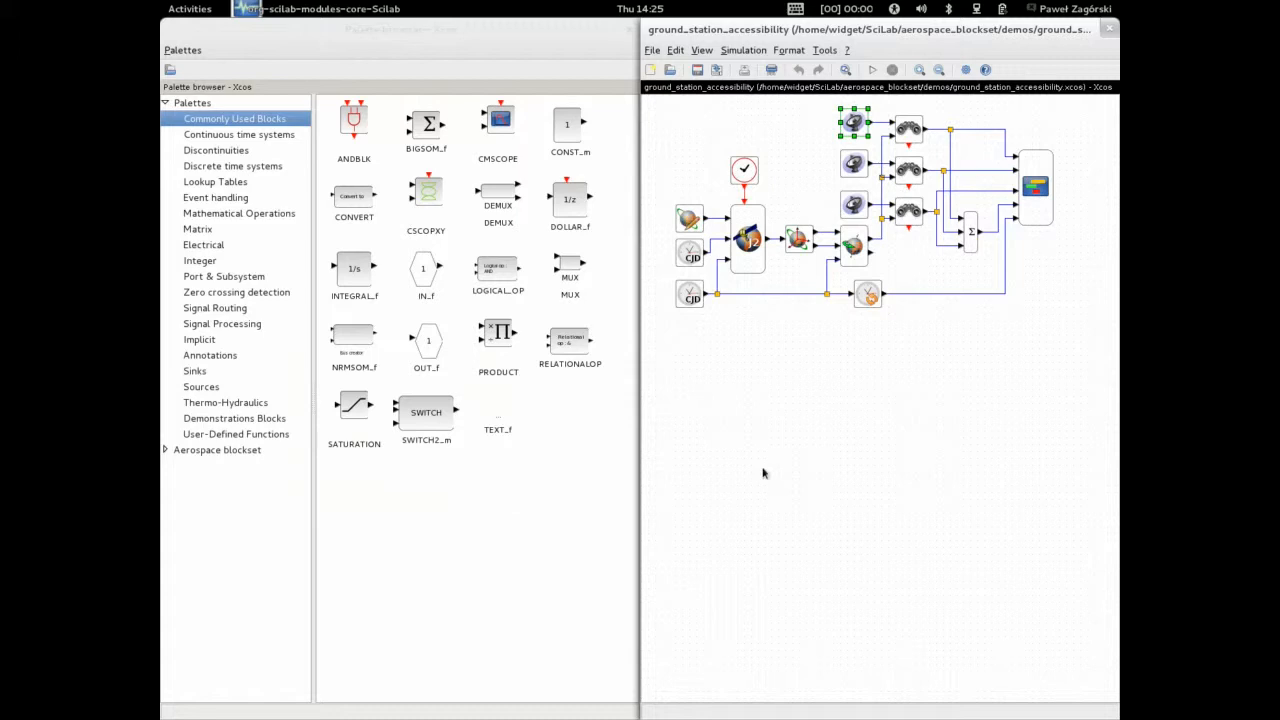
# Select the station visibility blocks, the sum block and the plot block in turn
pyautogui.click(812, 480)
pyautogui.moveTo(851, 247)
pyautogui.click(913, 133)
pyautogui.click(924, 130)
pyautogui.moveTo(909, 142)
pyautogui.moveTo(970, 238)
pyautogui.click(967, 236)
pyautogui.click(1048, 268)
# Open the time converter block's settings, review its convert-from and convert-to frames, and confirm
pyautogui.moveTo(1031, 218)
pyautogui.doubleClick(866, 297)
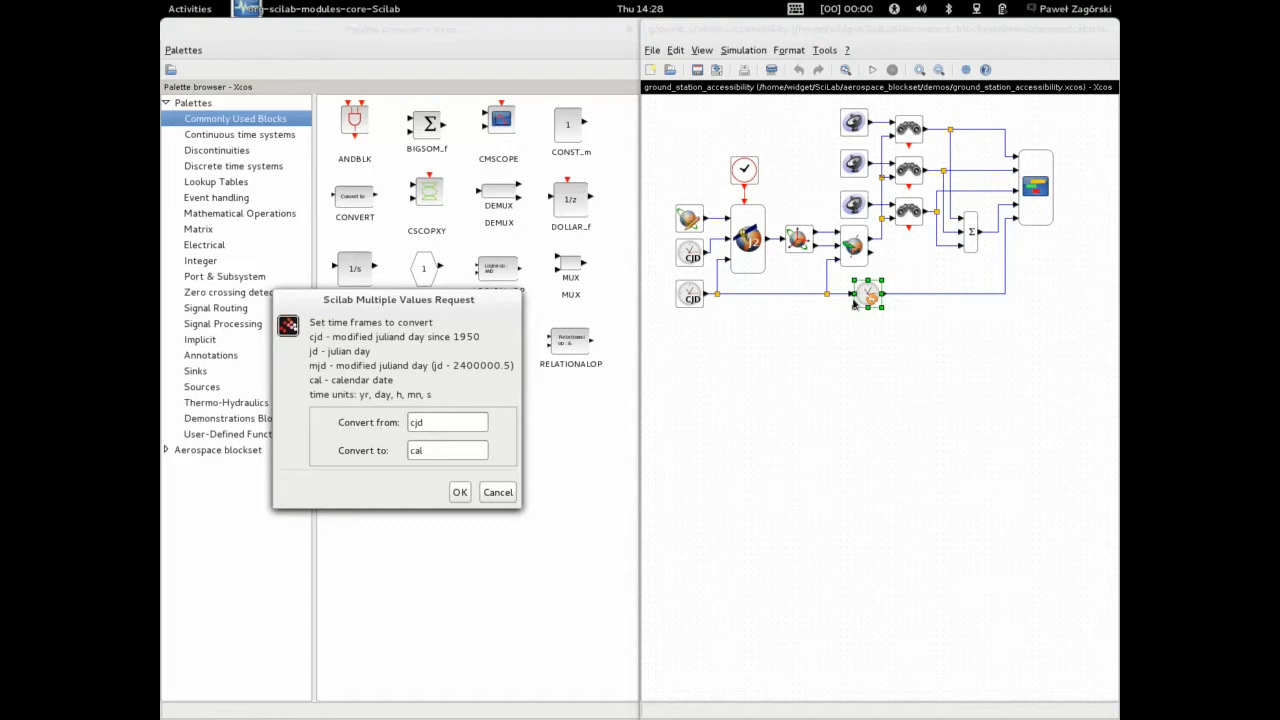
pyautogui.moveTo(452, 296); pyautogui.dragTo(904, 388)
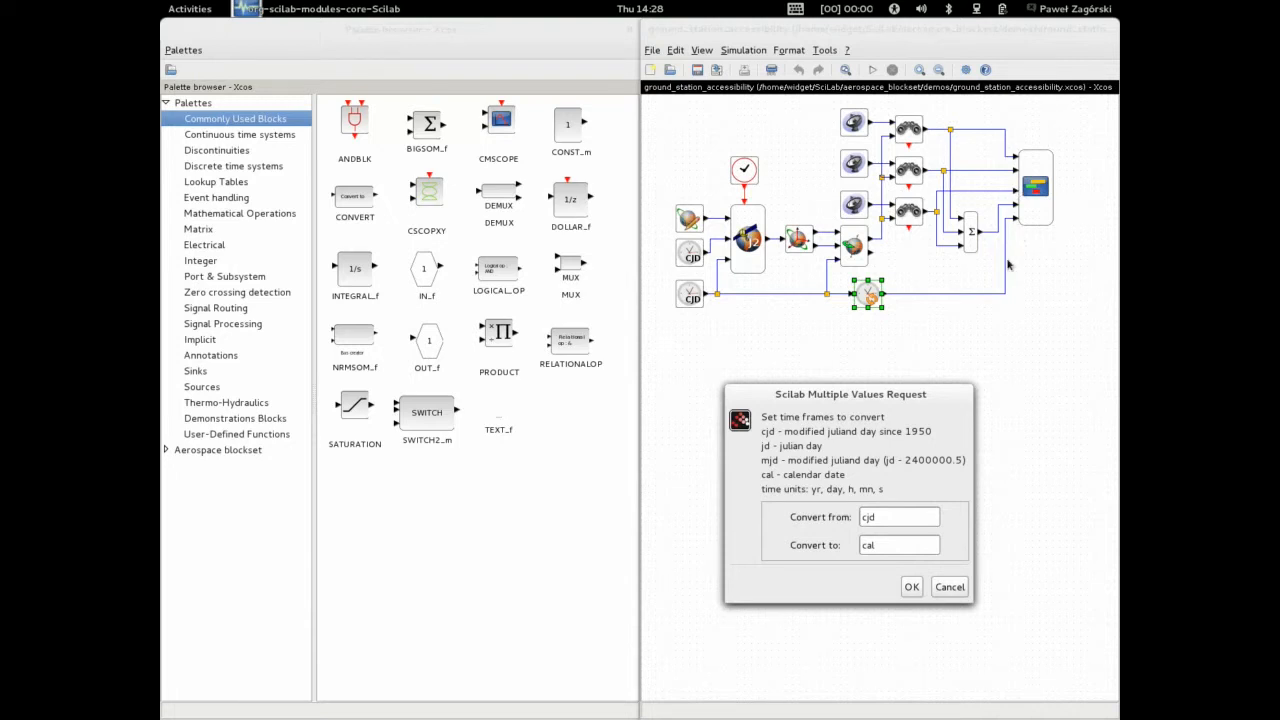
pyautogui.doubleClick(882, 546)
pyautogui.doubleClick(880, 517)
pyautogui.click(912, 587)
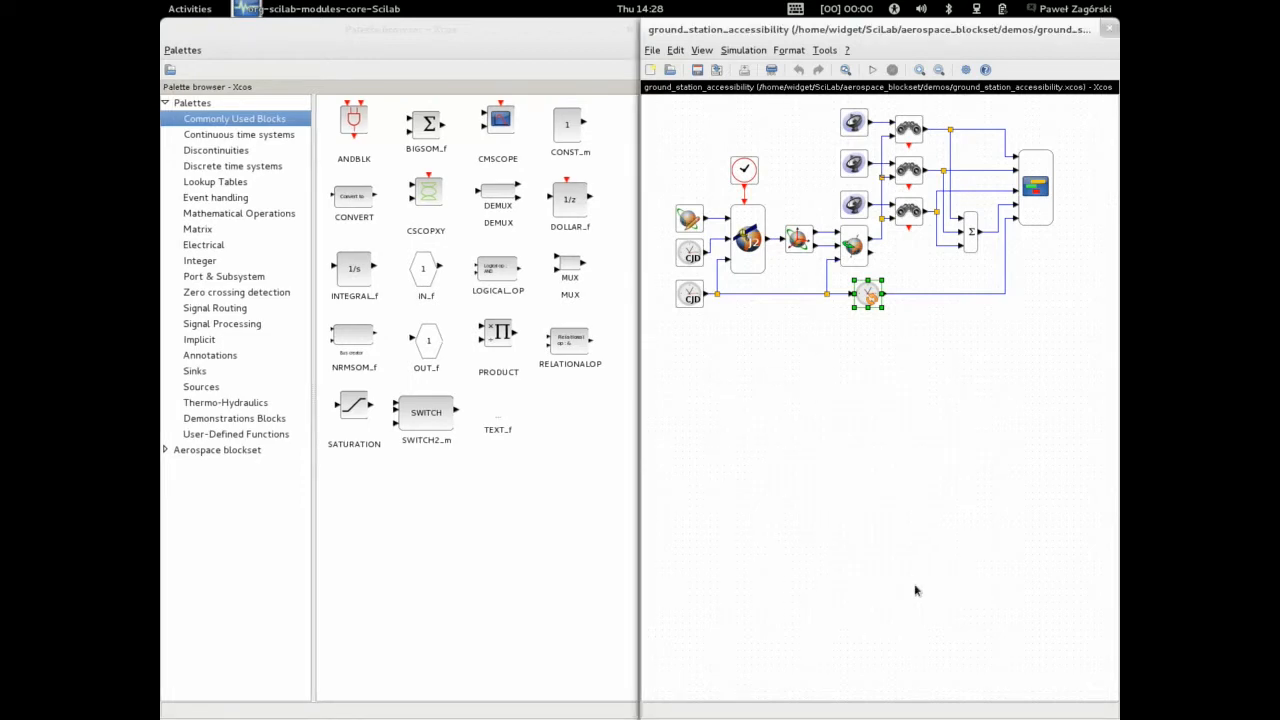
# Open the plot visibility block's parameters and inspect its inherited events, names and colours
pyautogui.doubleClick(1035, 187)
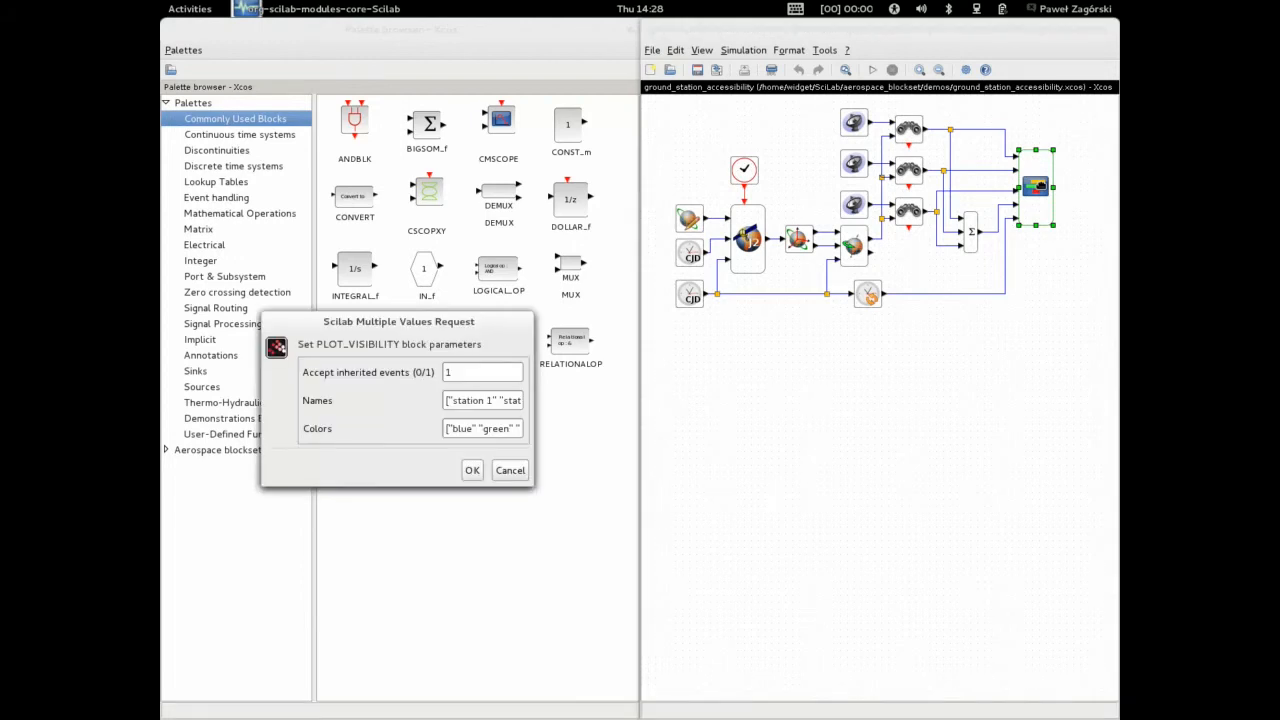
pyautogui.moveTo(510, 321); pyautogui.dragTo(848, 358)
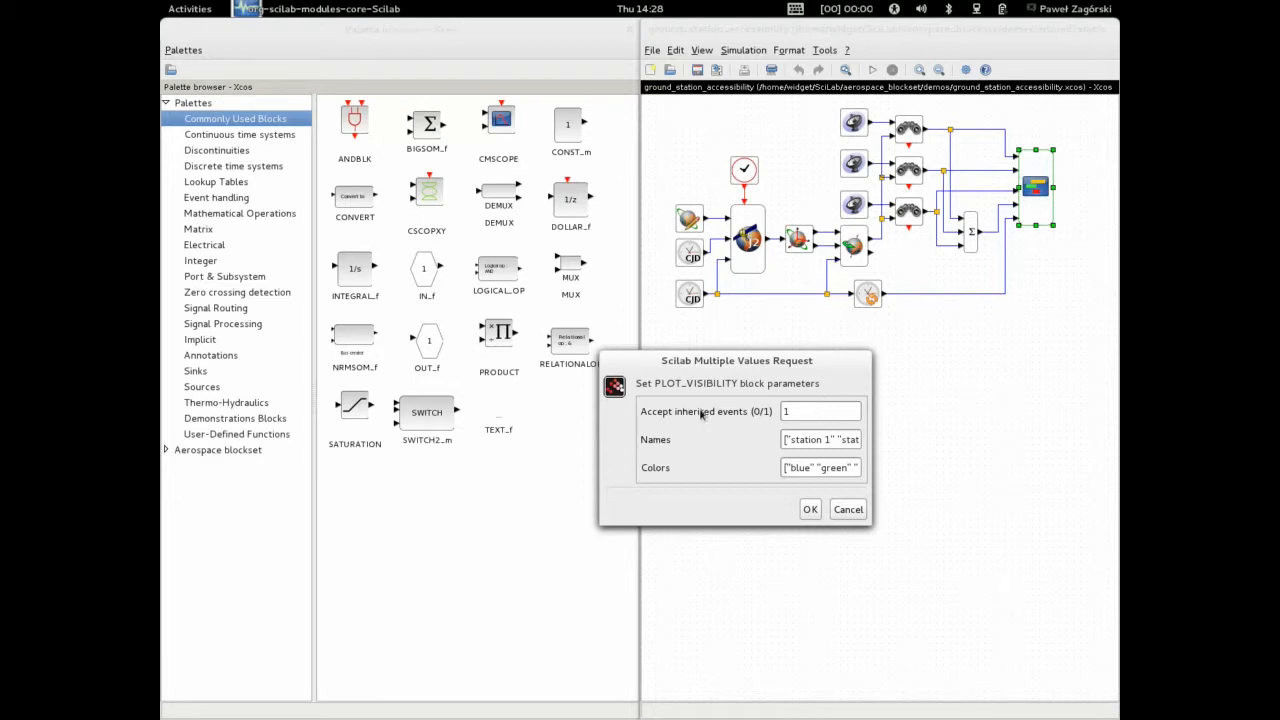
pyautogui.doubleClick(788, 411)
pyautogui.click(805, 441)
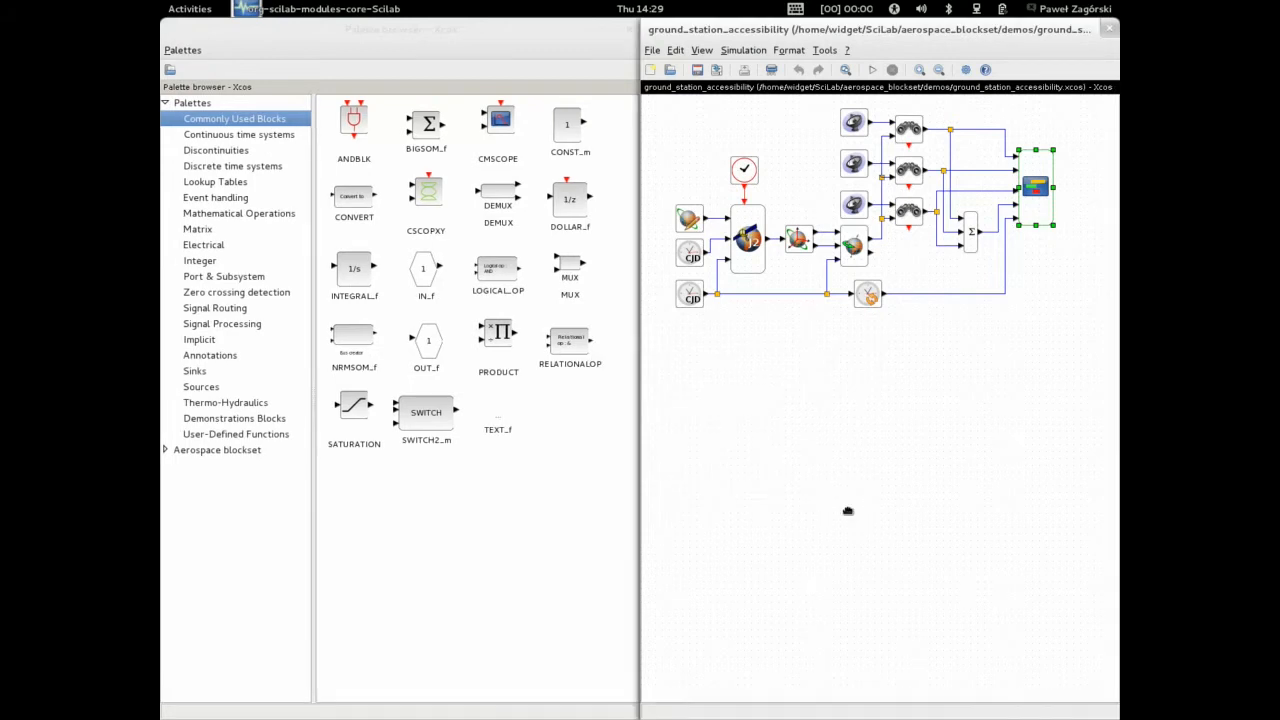
# Run the simulation and maximize the resulting access times plot window
pyautogui.click(871, 71)
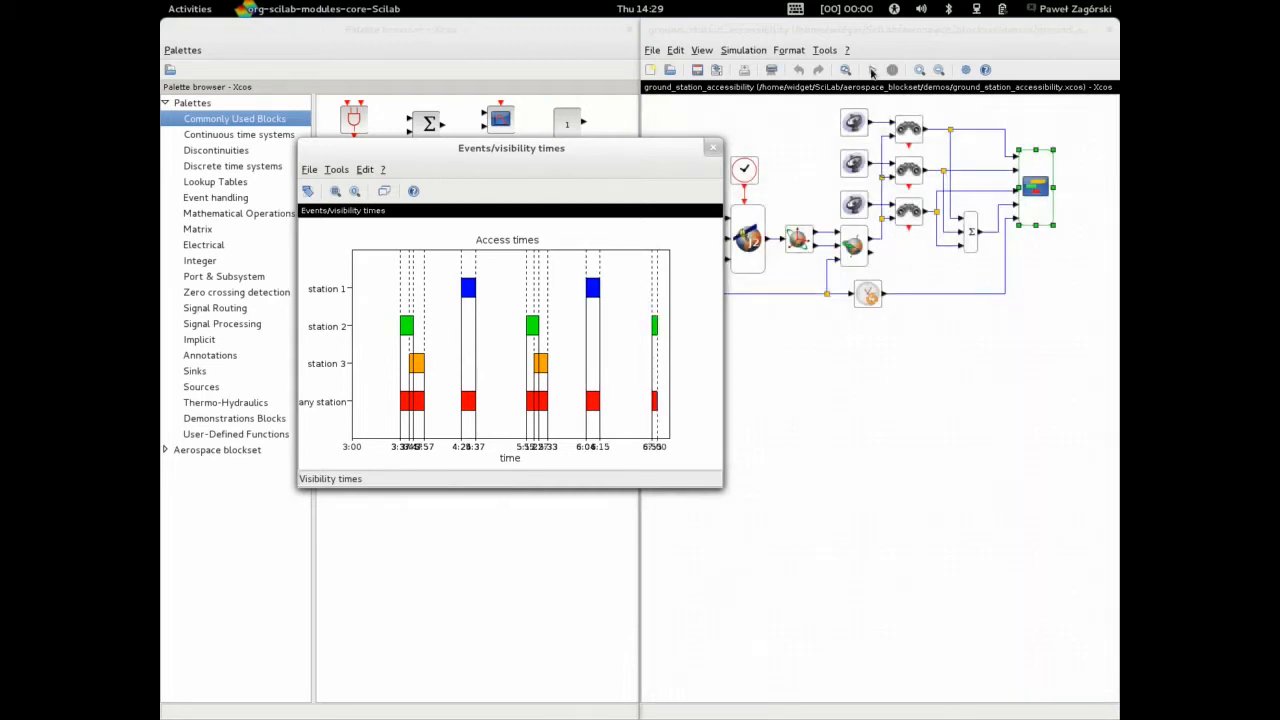
pyautogui.doubleClick(559, 151)
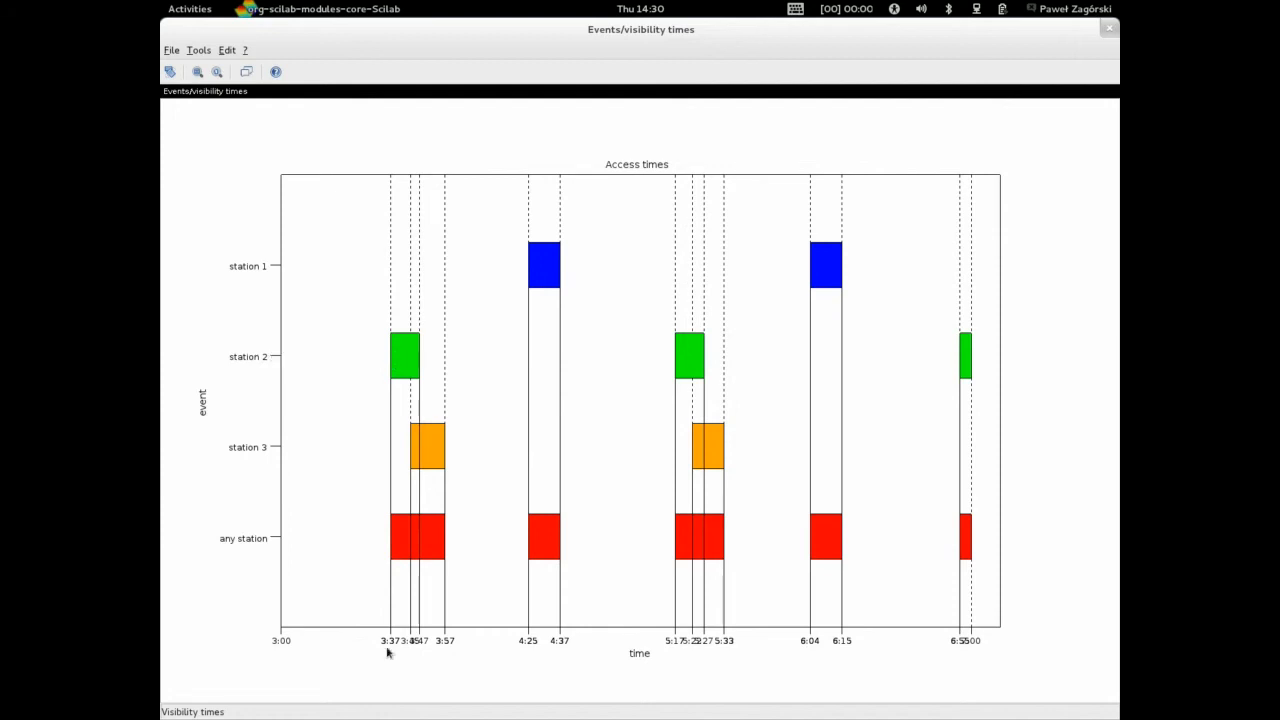
# Zoom the access times plot into the interval from about 3:37 to 4:37
pyautogui.click(197, 72)
pyautogui.click(371, 152)
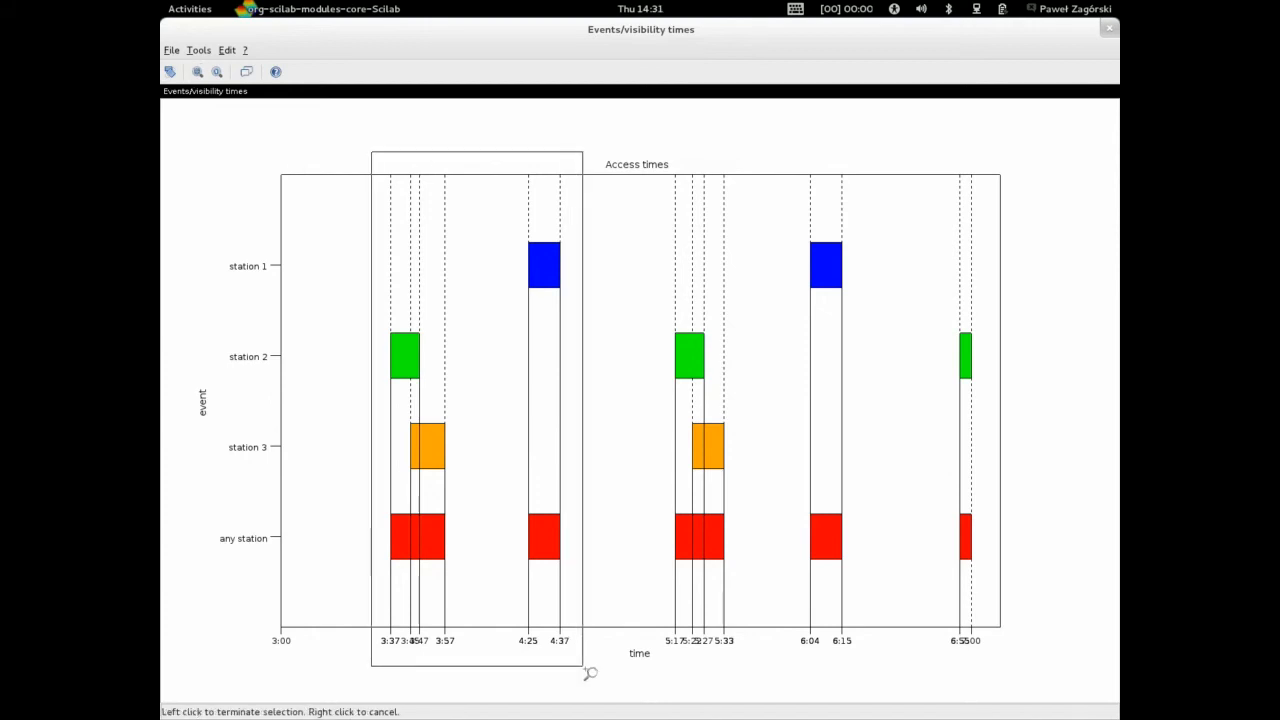
pyautogui.click(583, 668)
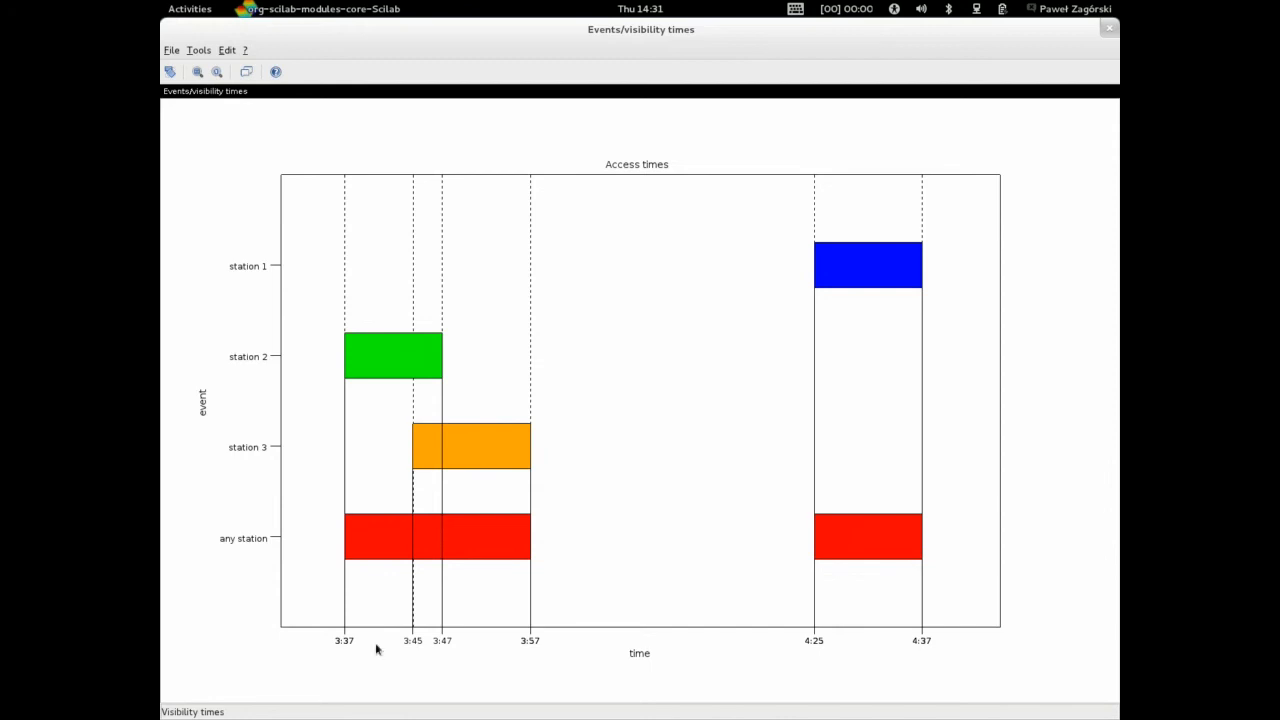